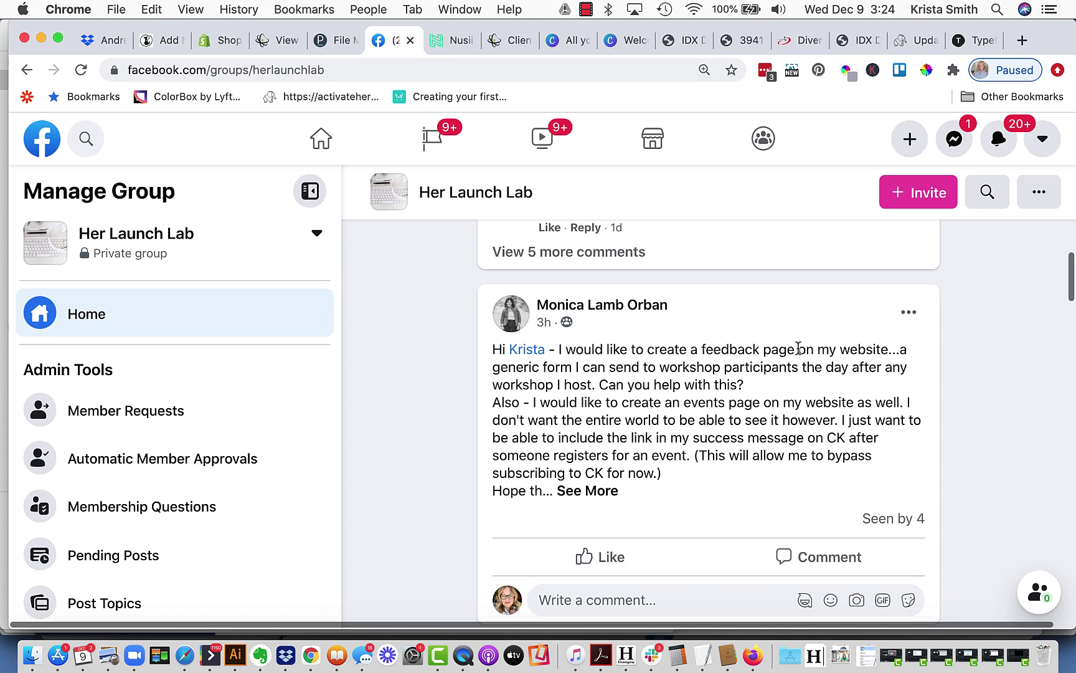
- Switch to the Typeform website, log in and start a new typeform from scratch
left_click(975, 41)
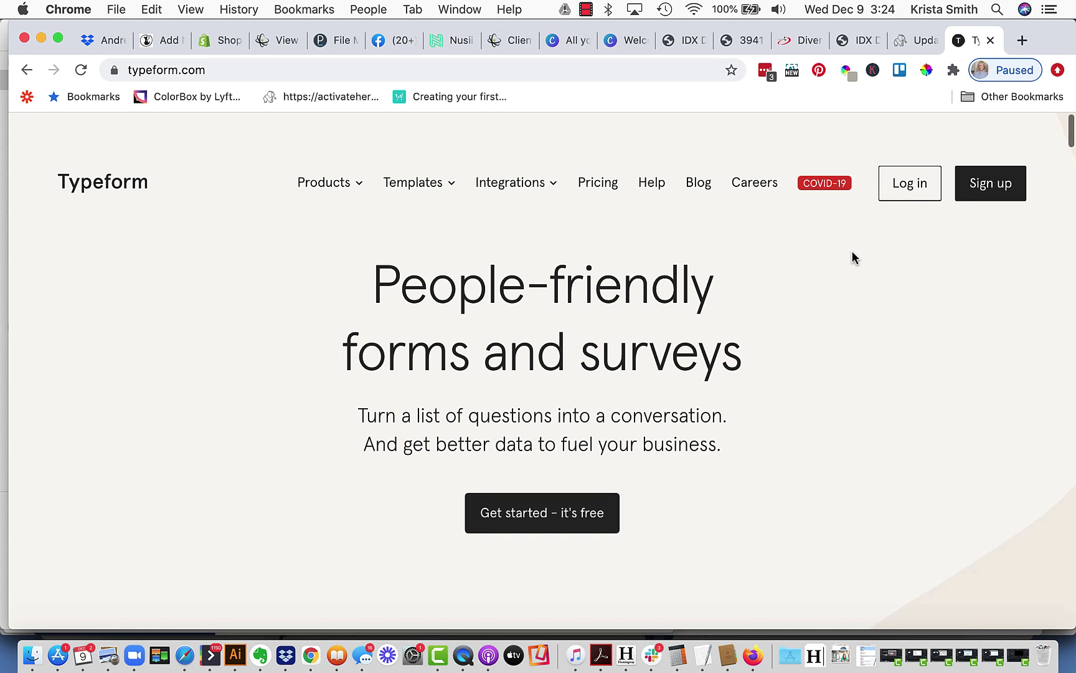
left_click(913, 187)
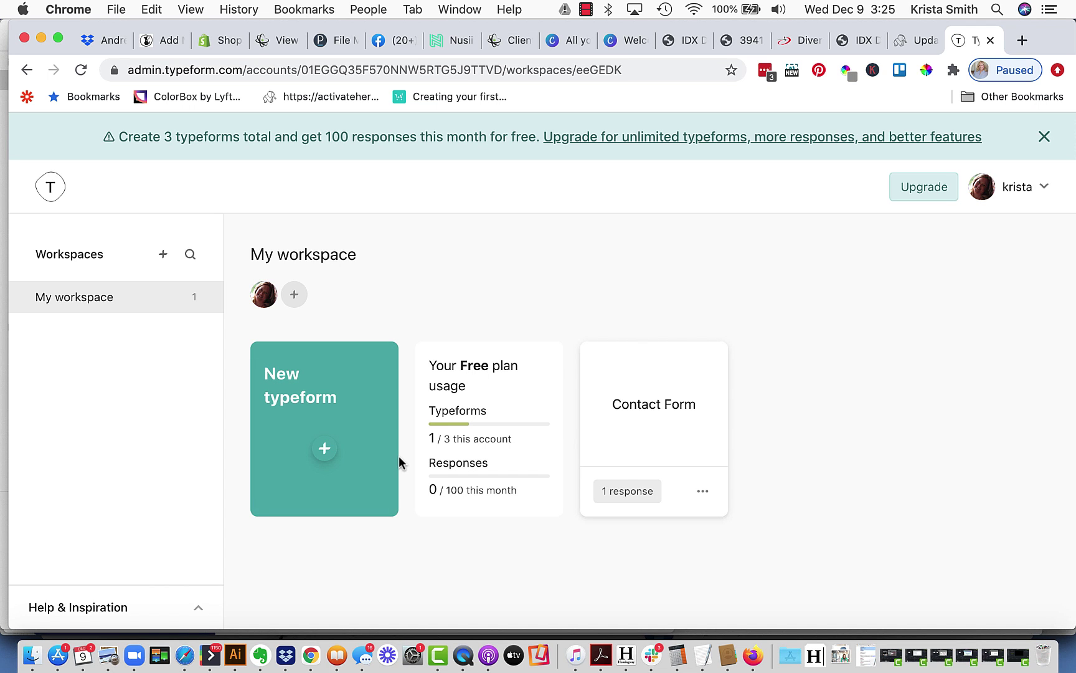
left_click(325, 450)
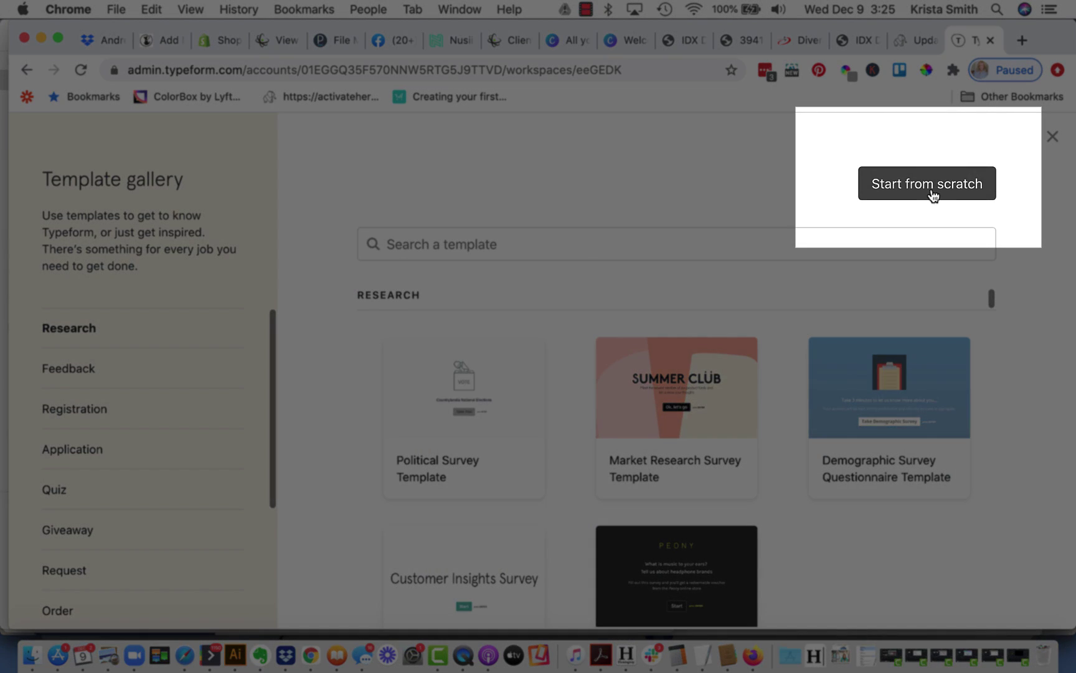
left_click(932, 186)
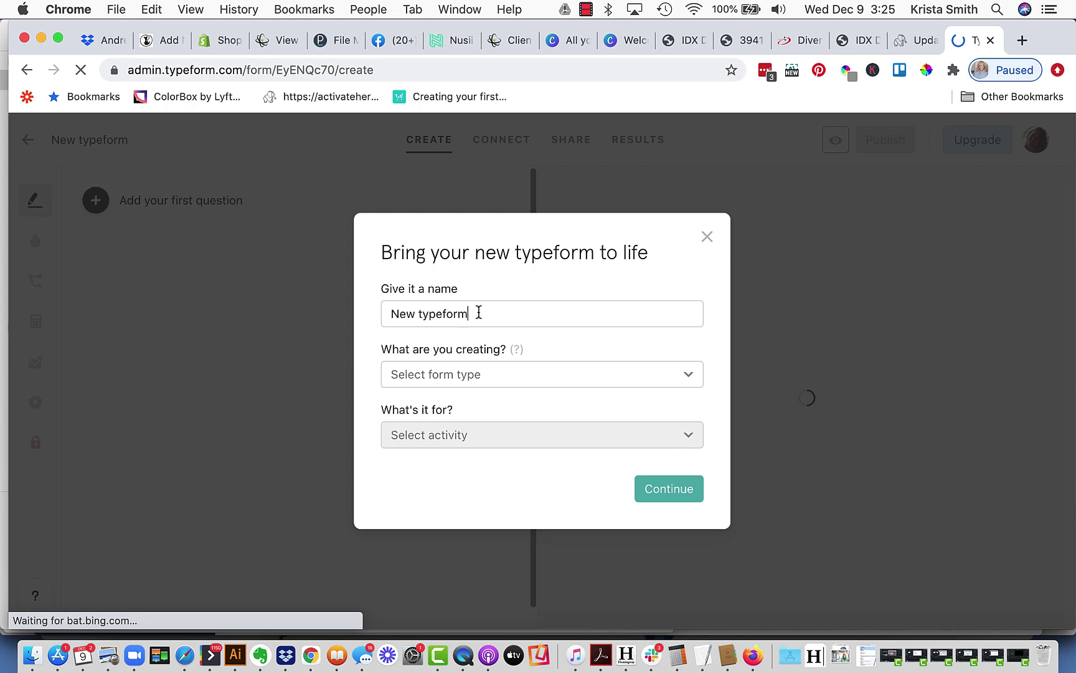
- Name the typeform "Feedback Form After Workshop", set its type to Contact form and its activity to Improve service, and continue
left_click(480, 317)
type("Feedback Form Af")
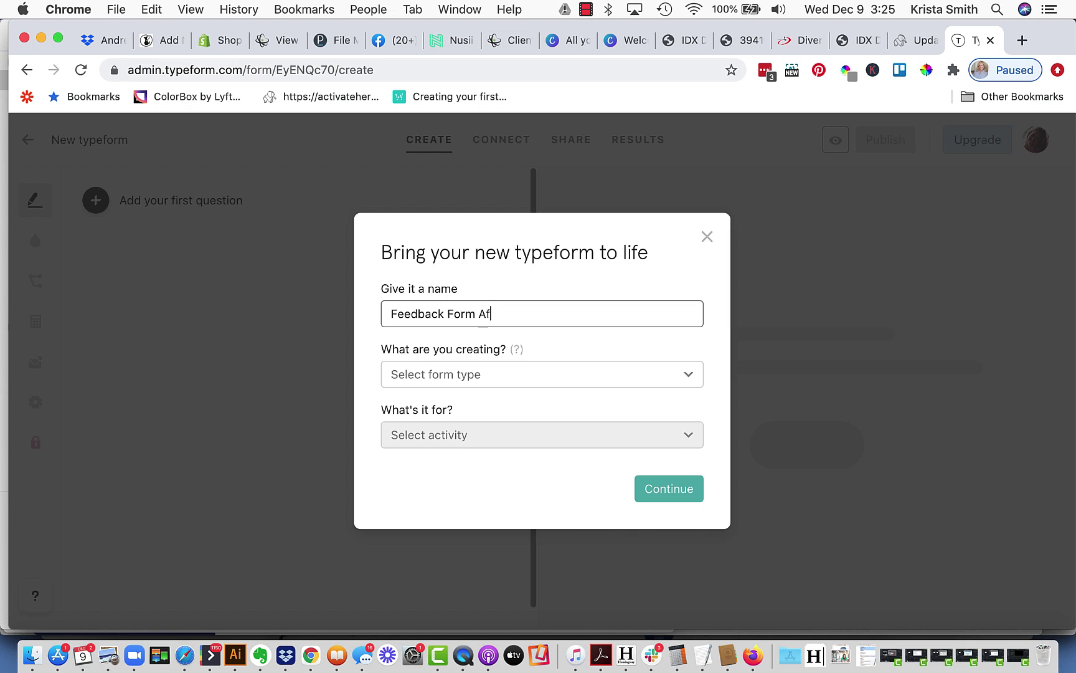
type("ter Workshop")
left_click(613, 466)
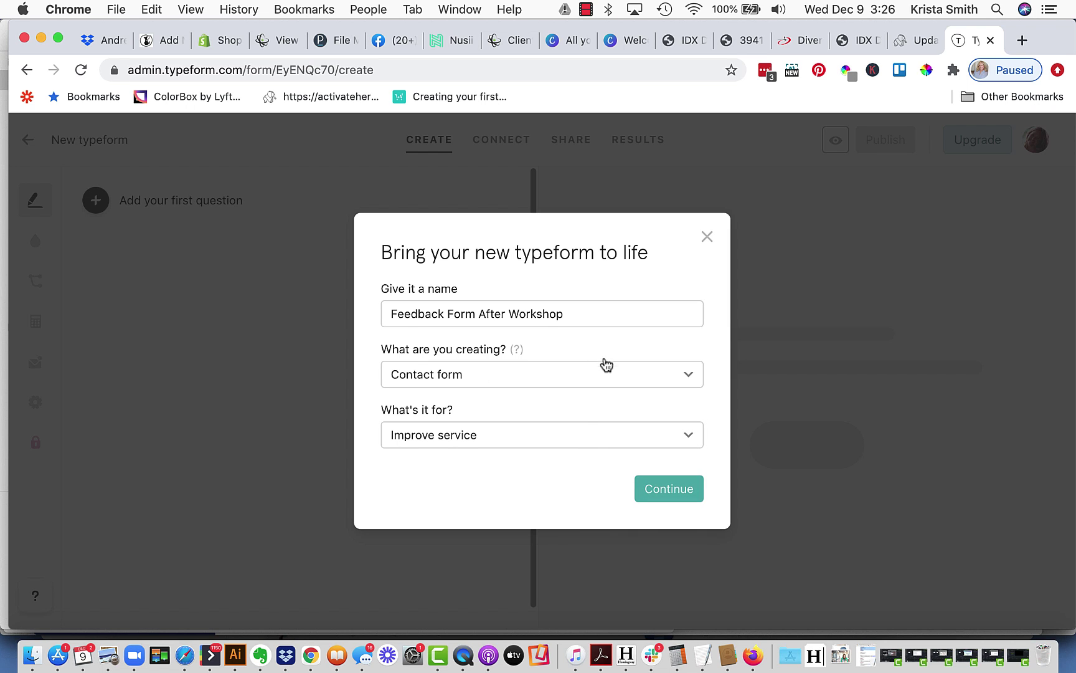
left_click(608, 386)
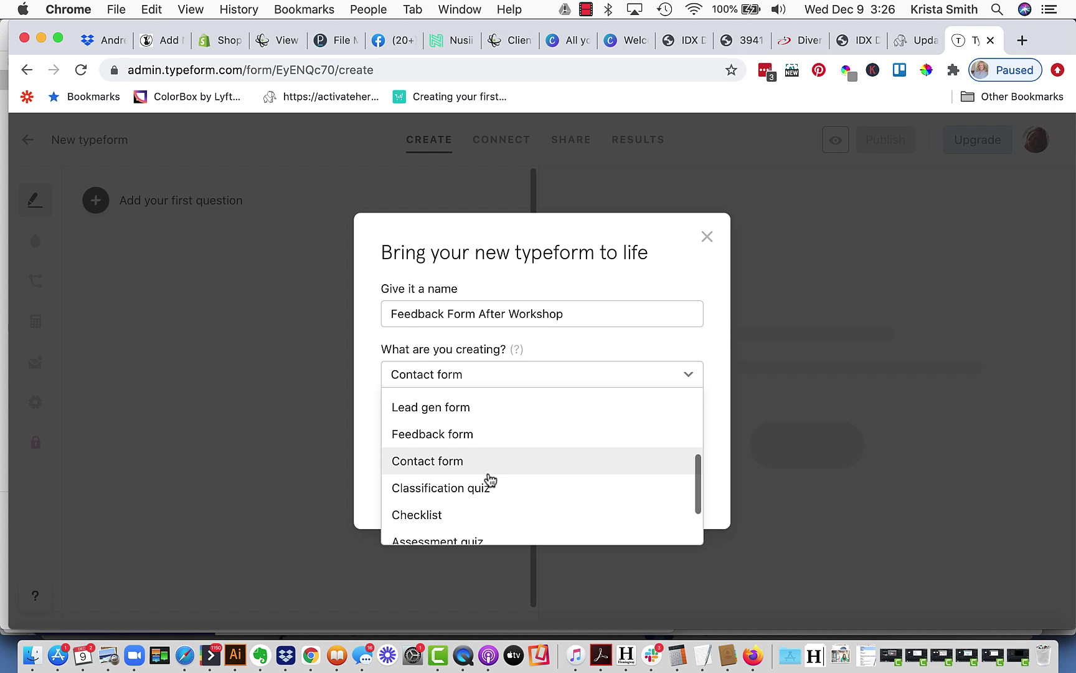
left_click(492, 464)
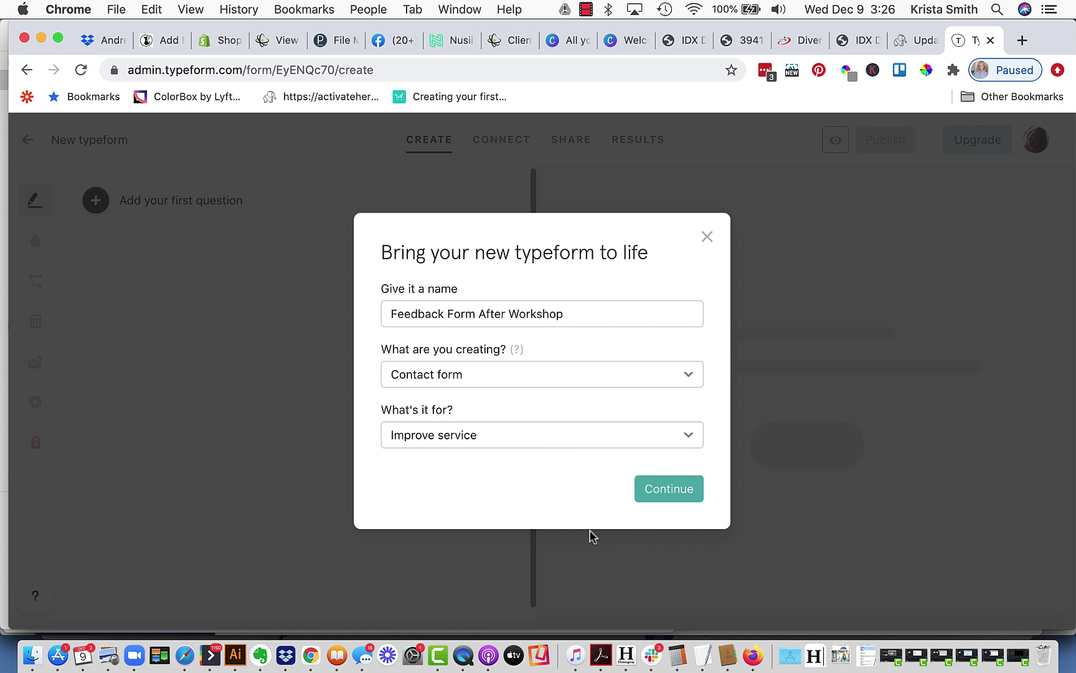
left_click(672, 488)
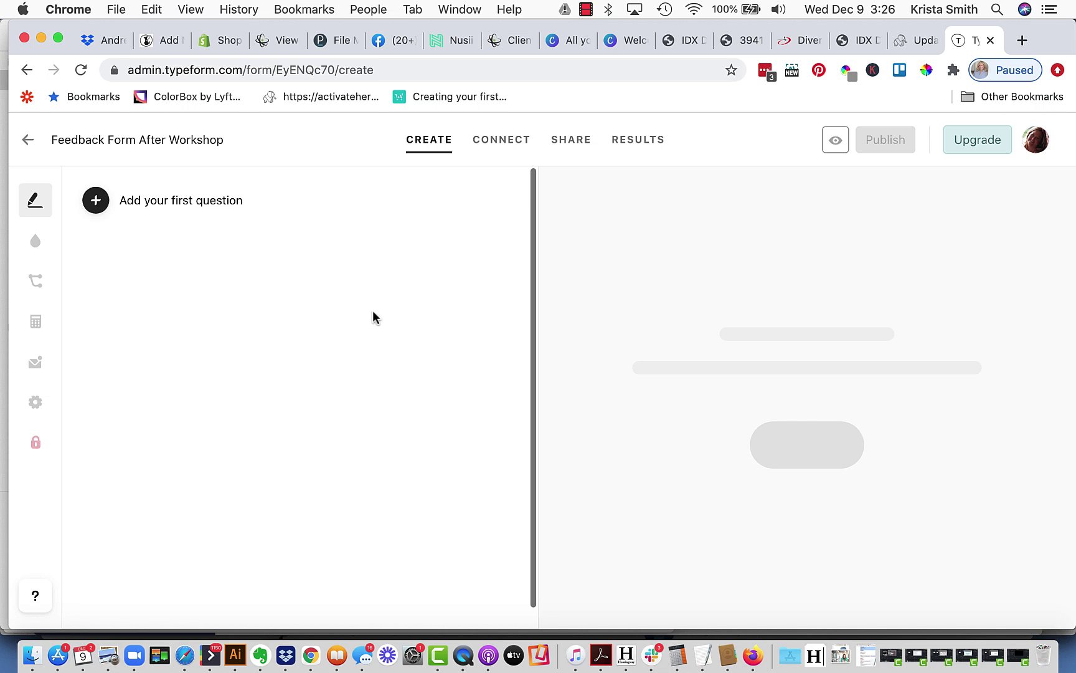
- Add a Short Text question reading "What is your name?" as the form's first question
left_click(98, 204)
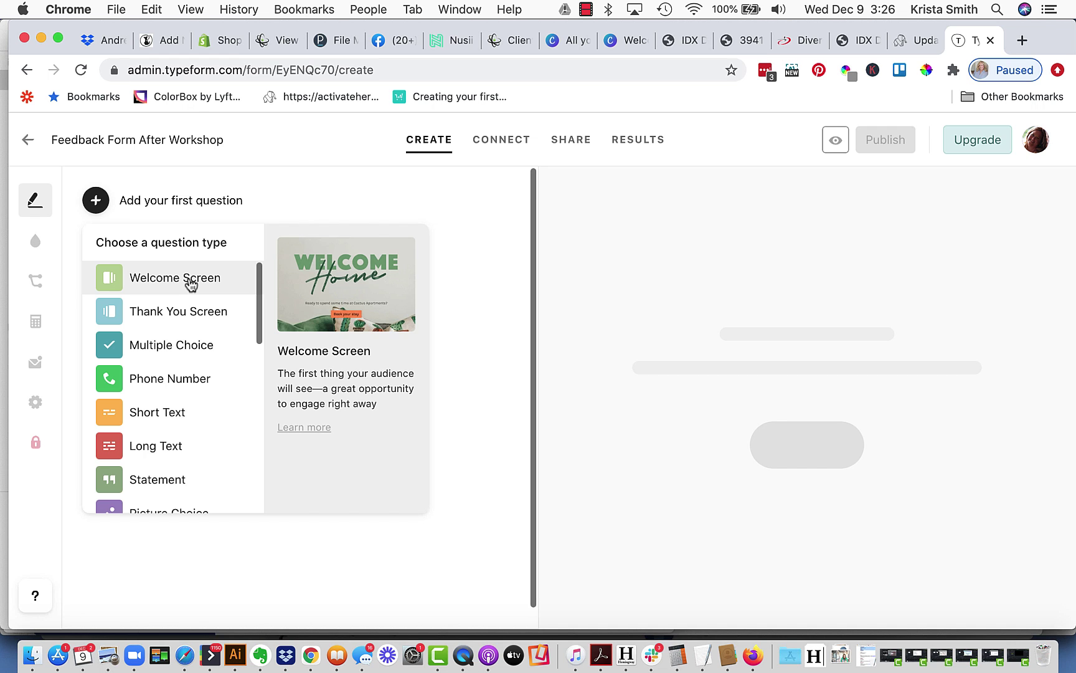
left_click(161, 413)
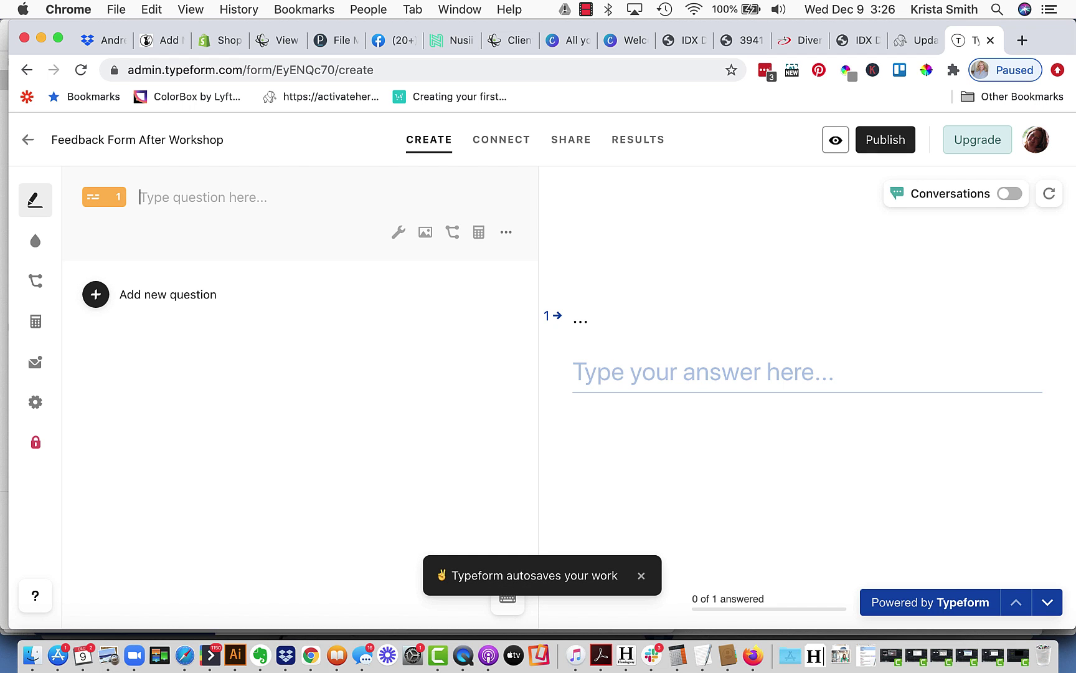
type("What is your name?")
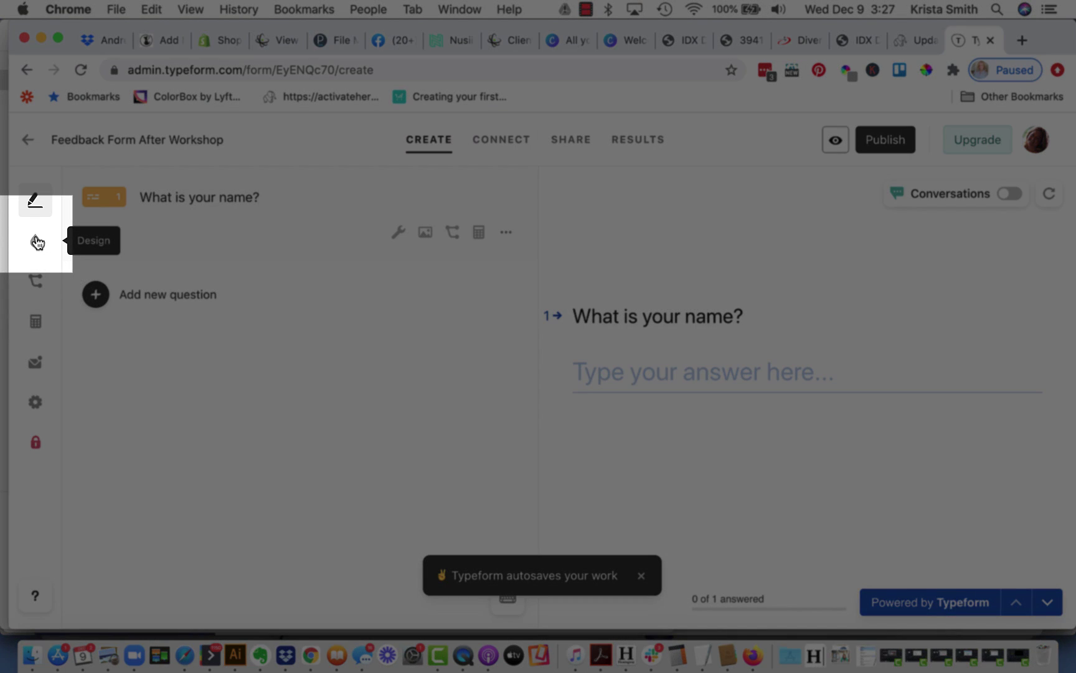
- Customize the theme with the magenta colour b52c79 for answers and buttons, save it as a new theme and return to the questions
left_click(36, 241)
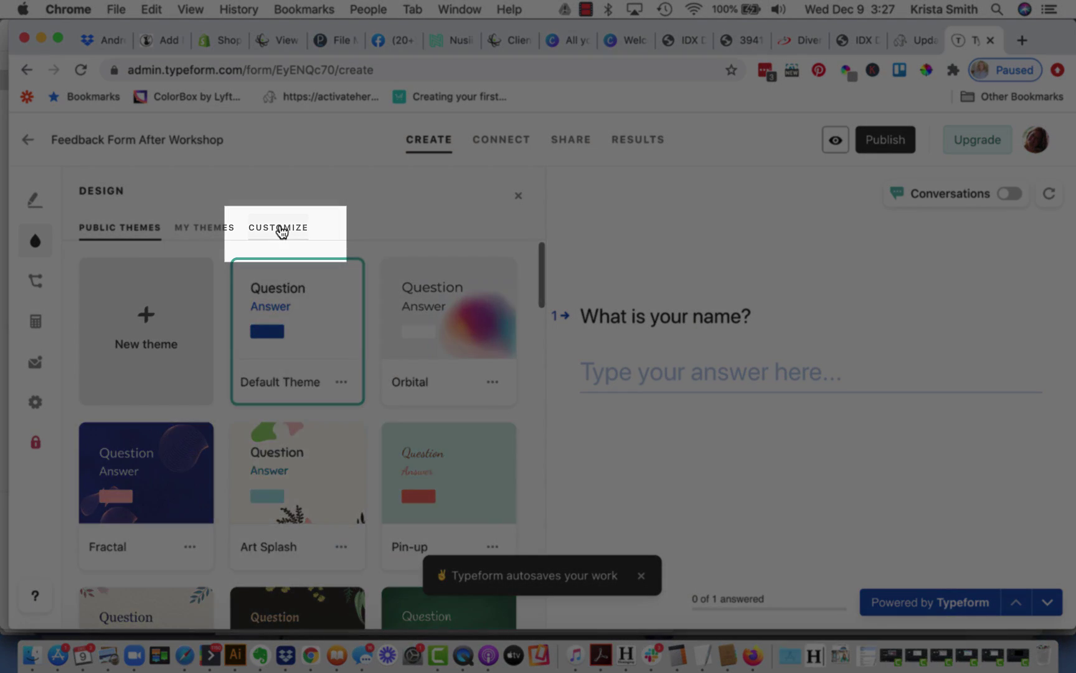
left_click(280, 228)
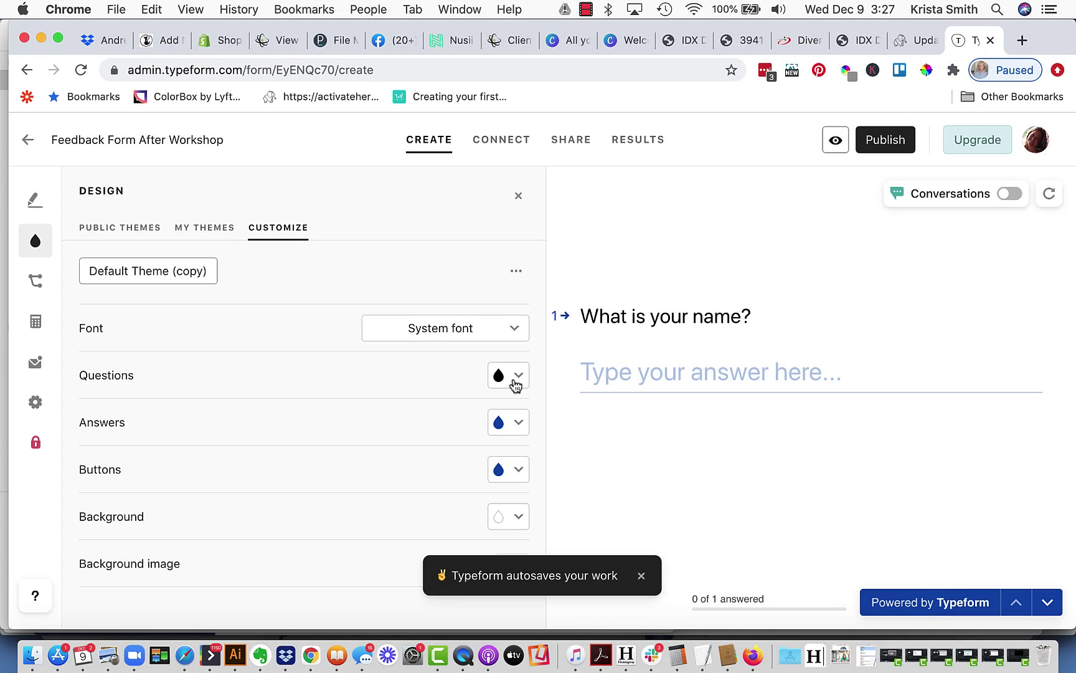
left_click(518, 424)
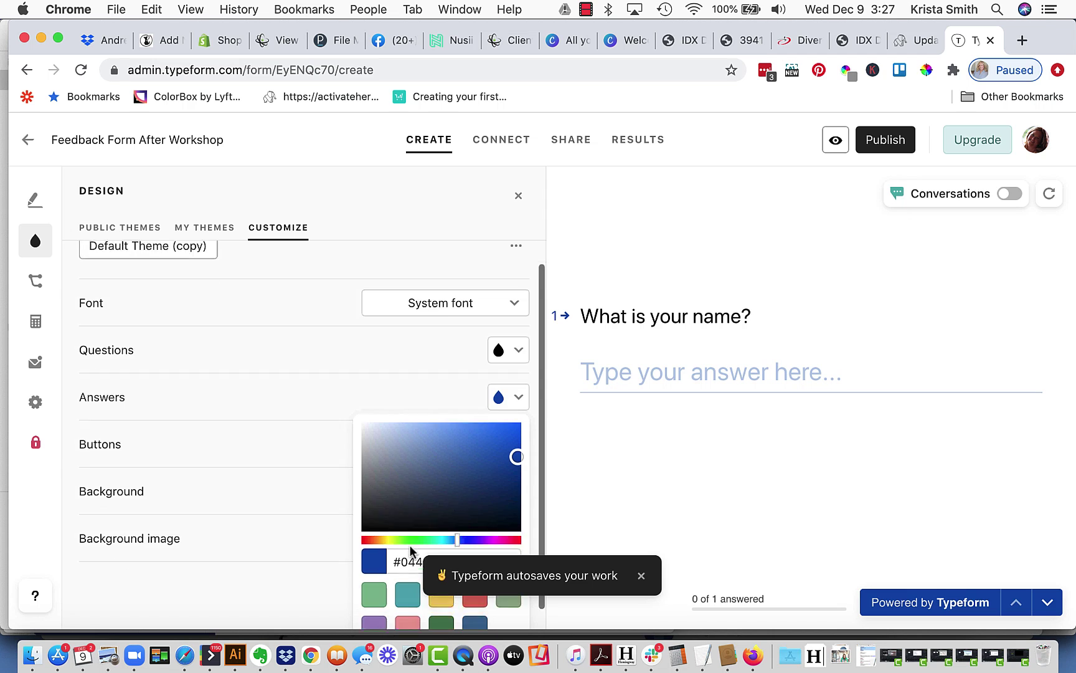
left_click_drag(454, 541, 361, 547)
type("b")
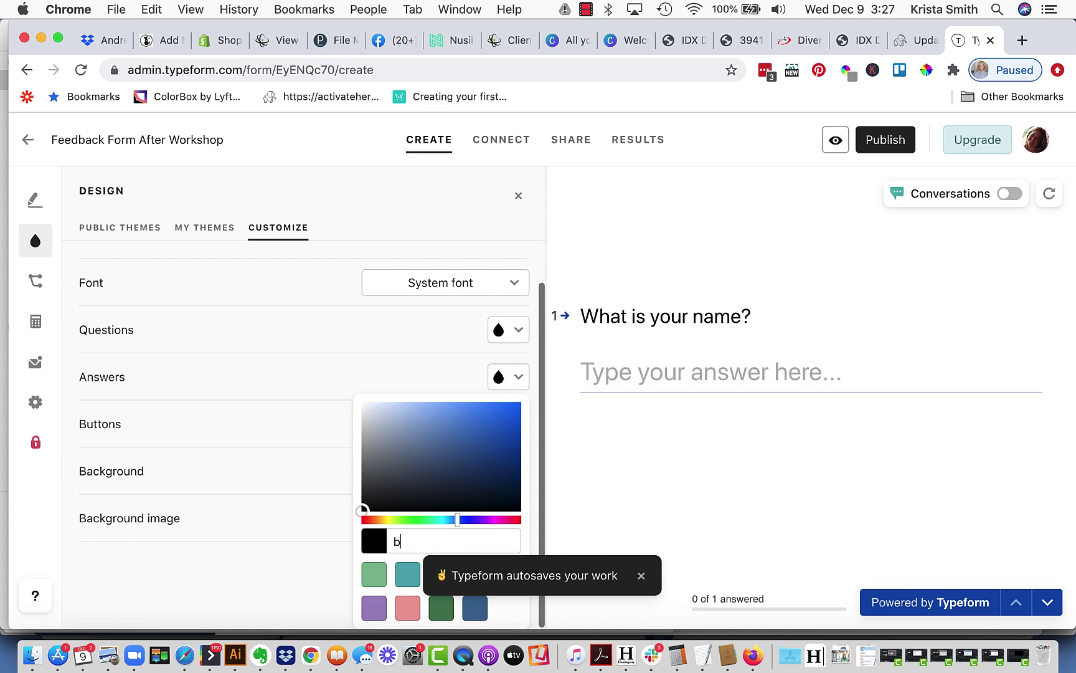
type("52c79")
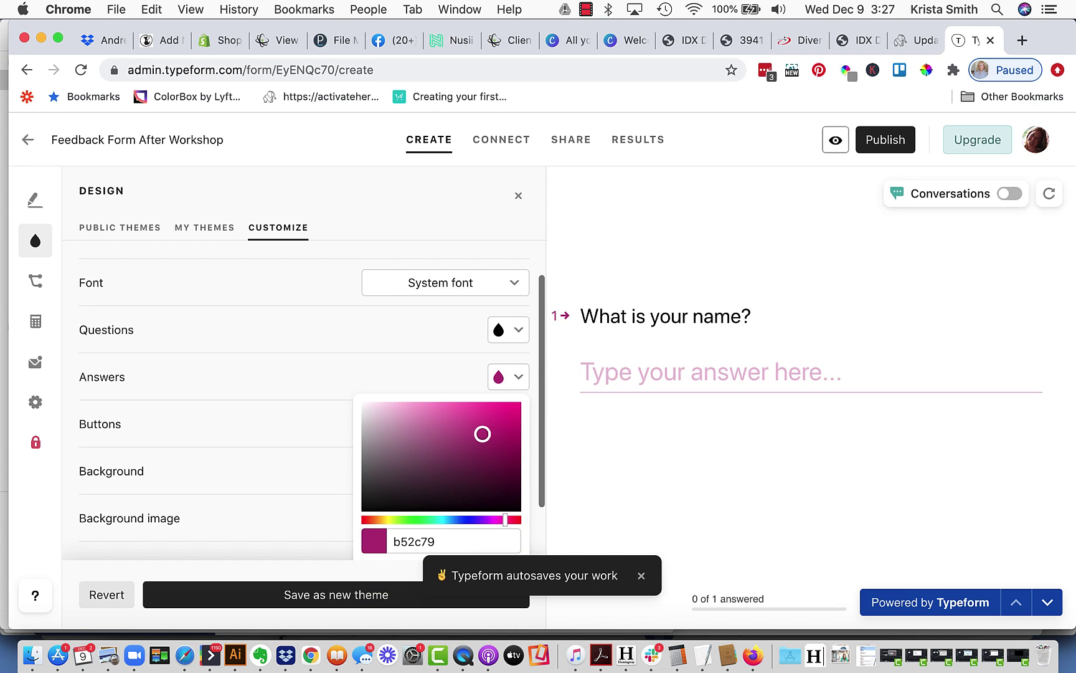
key("BackSpace")
type("0")
left_click(278, 490)
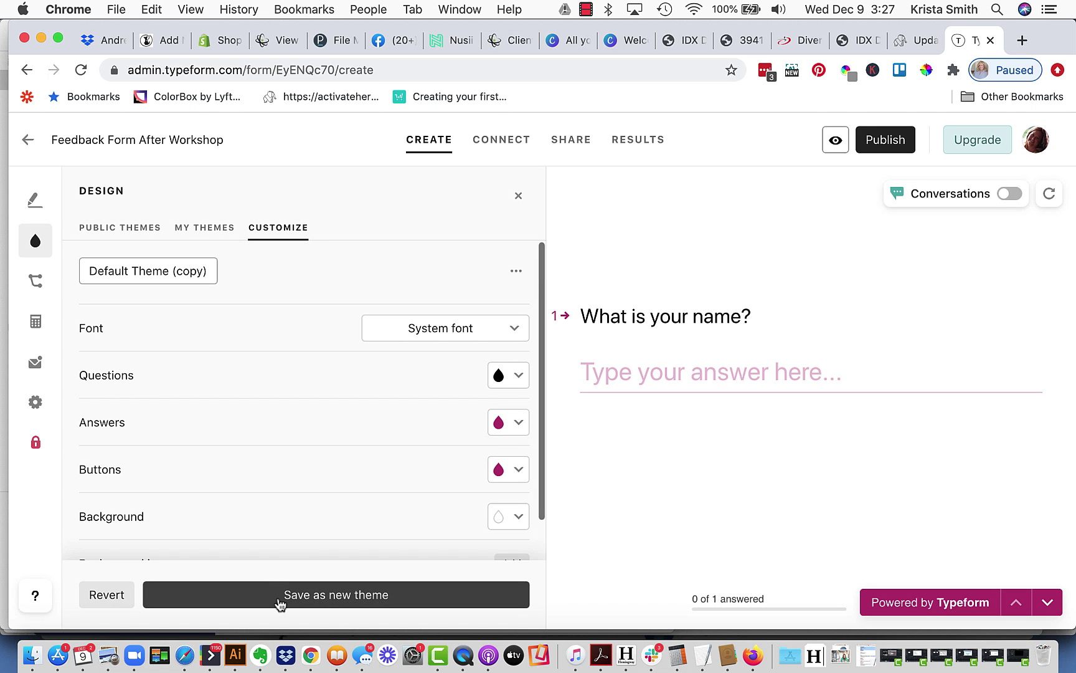
left_click(284, 599)
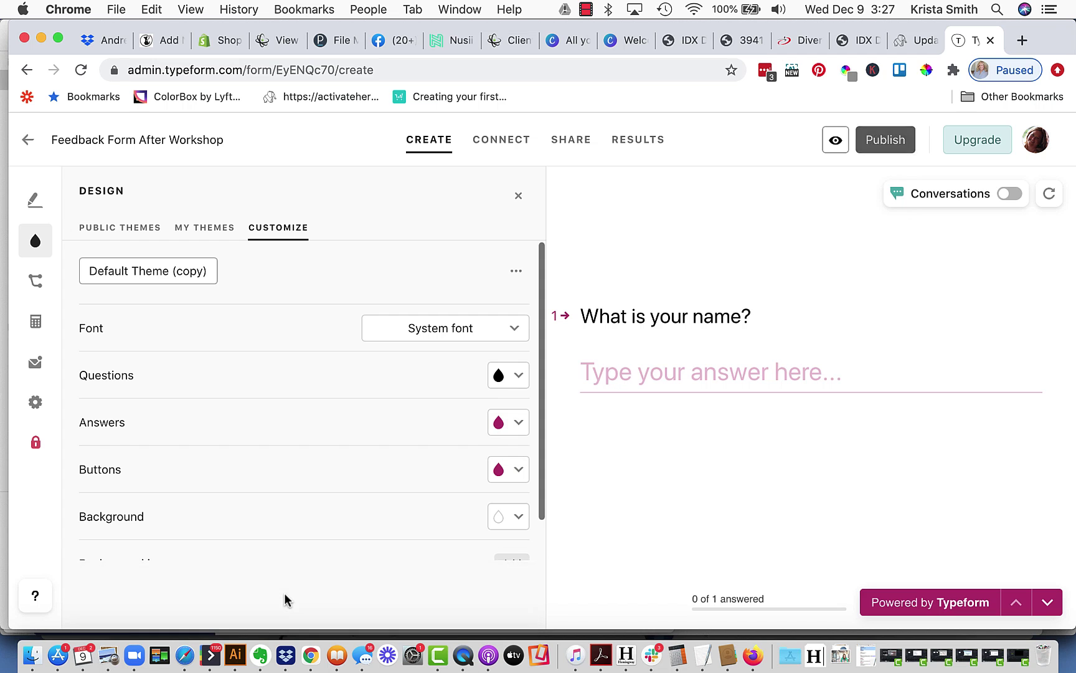
left_click(51, 243)
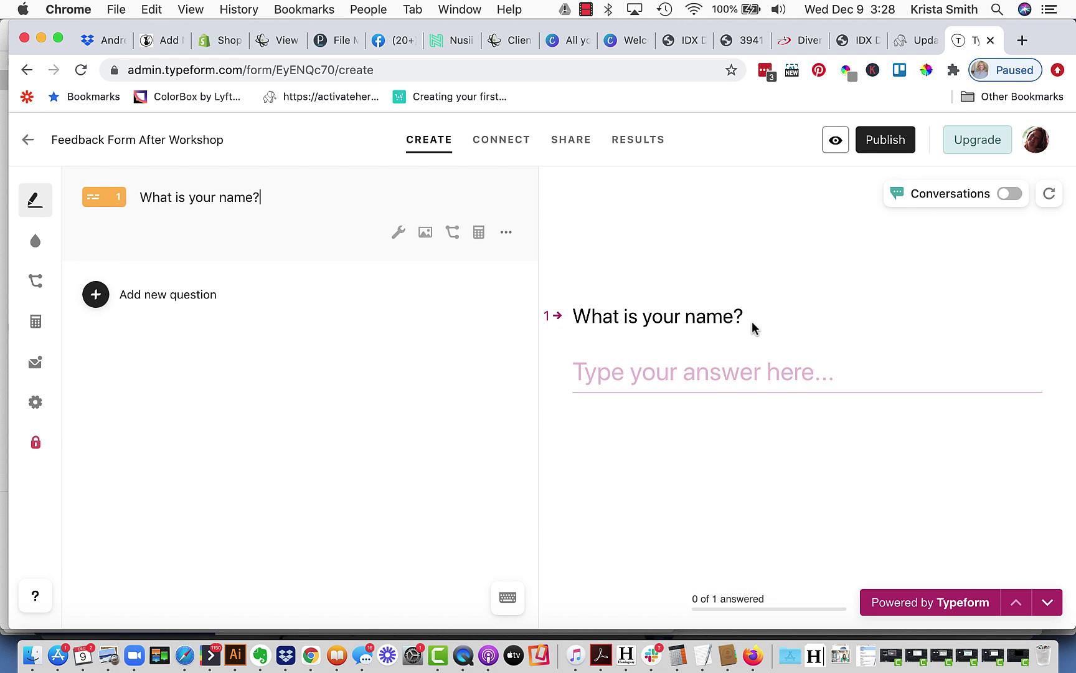
- Add a Long Text question reading "What did you think of the workshop?" after the name question
left_click(181, 308)
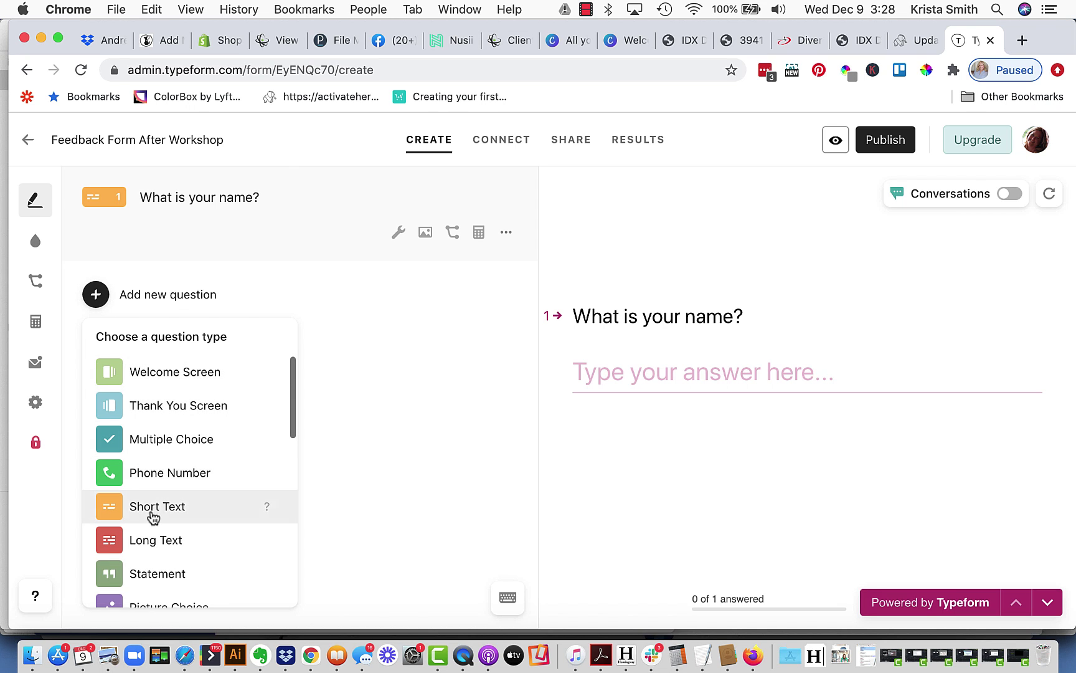
left_click(145, 548)
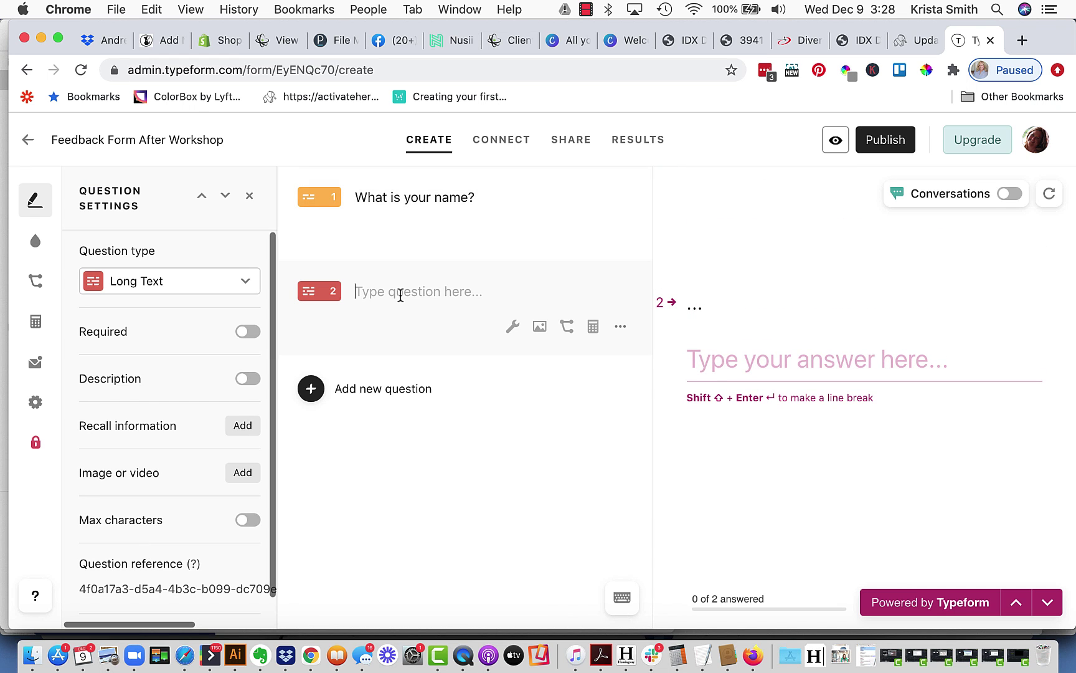
type("What did you o")
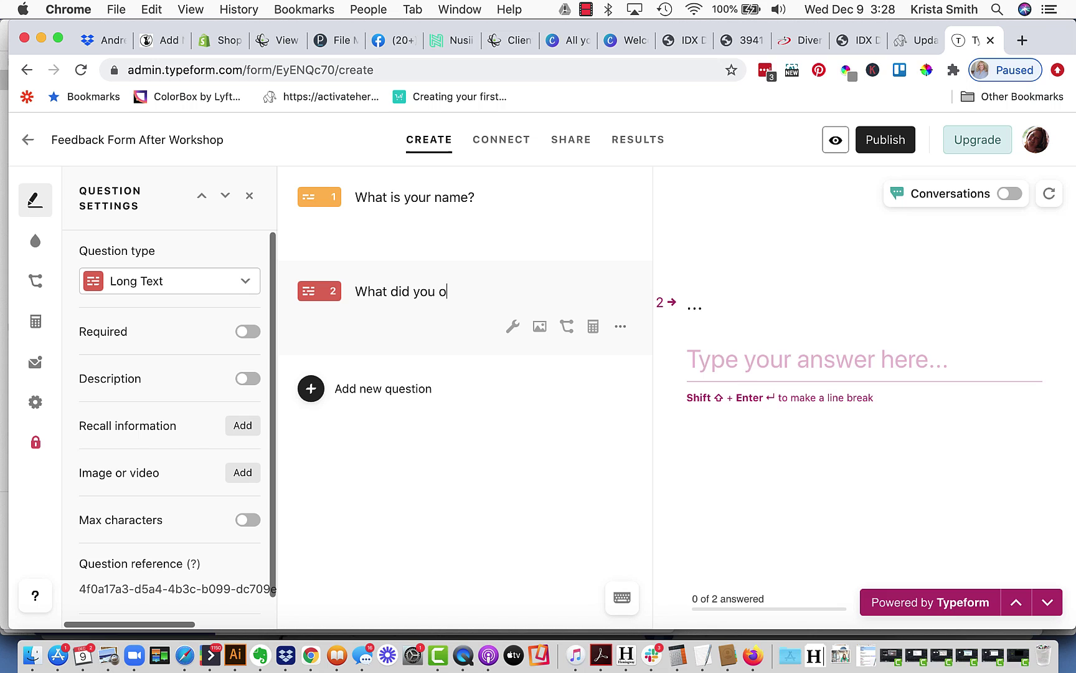
key("BackSpace")
type("the")
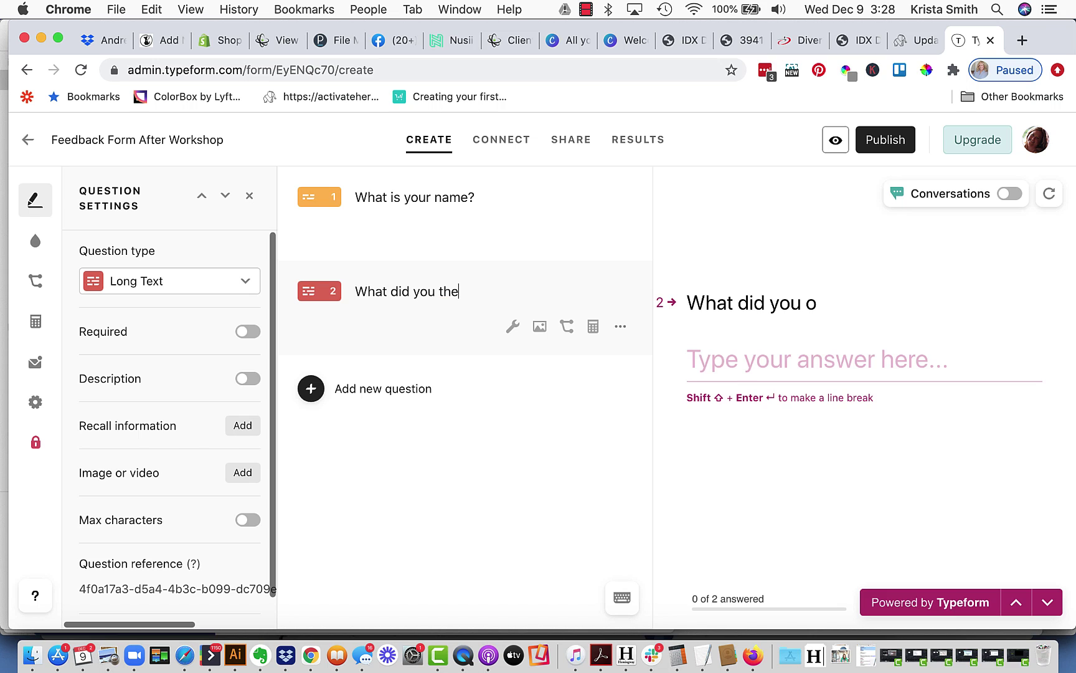
key("BackSpace")
type("ink of the workshop?")
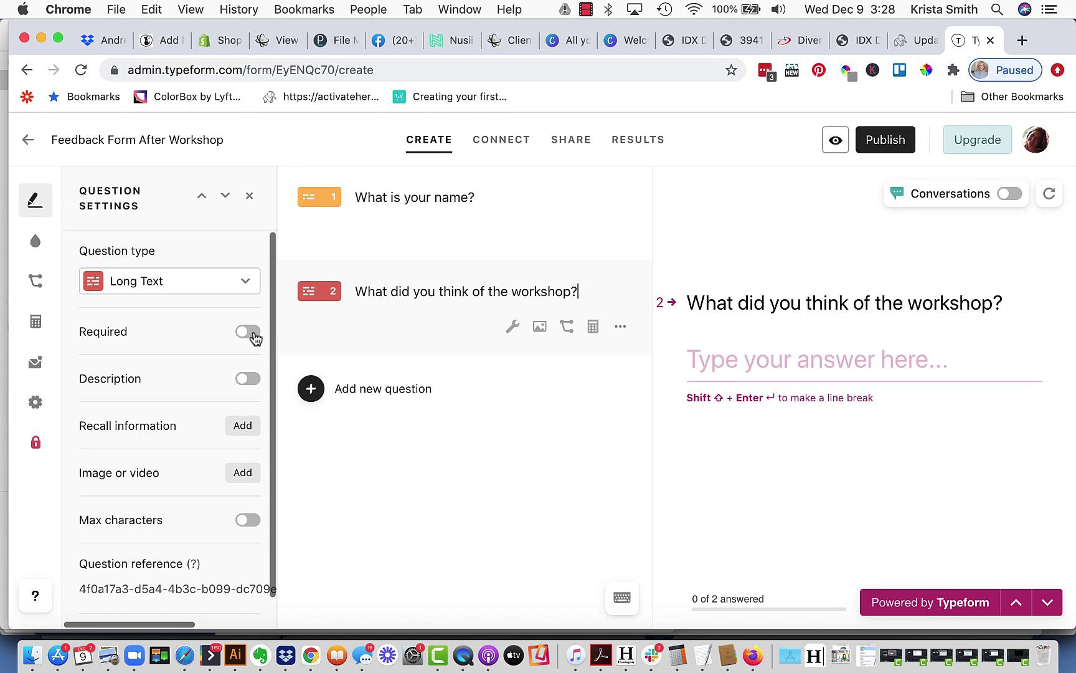
- Make both the workshop opinion question and the name question required
left_click(249, 332)
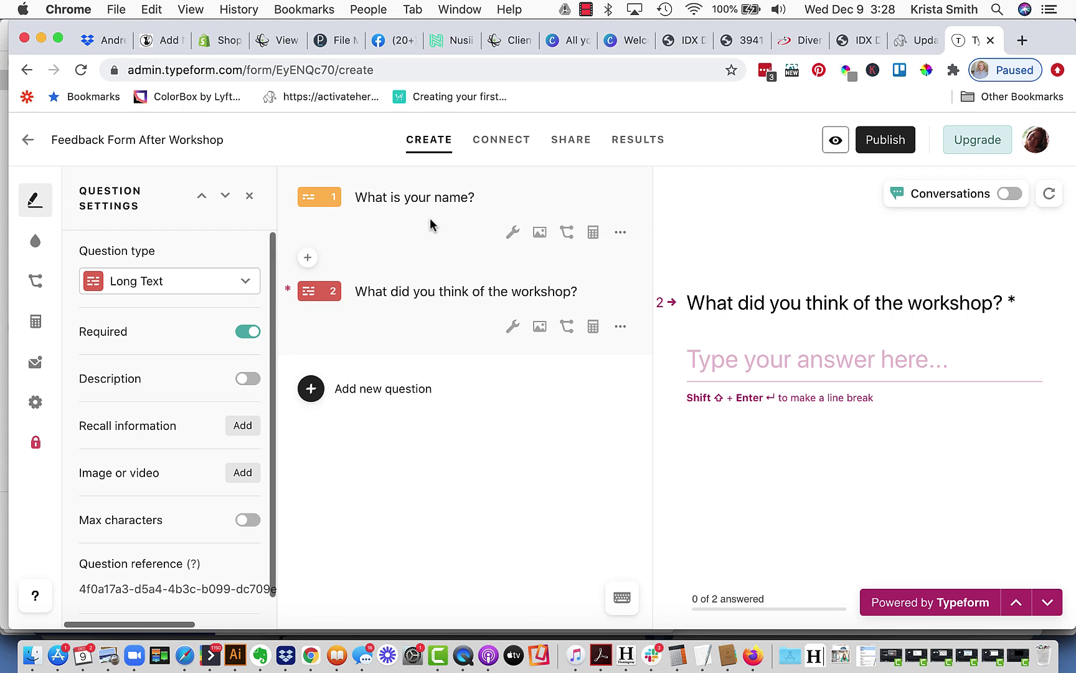
left_click(512, 233)
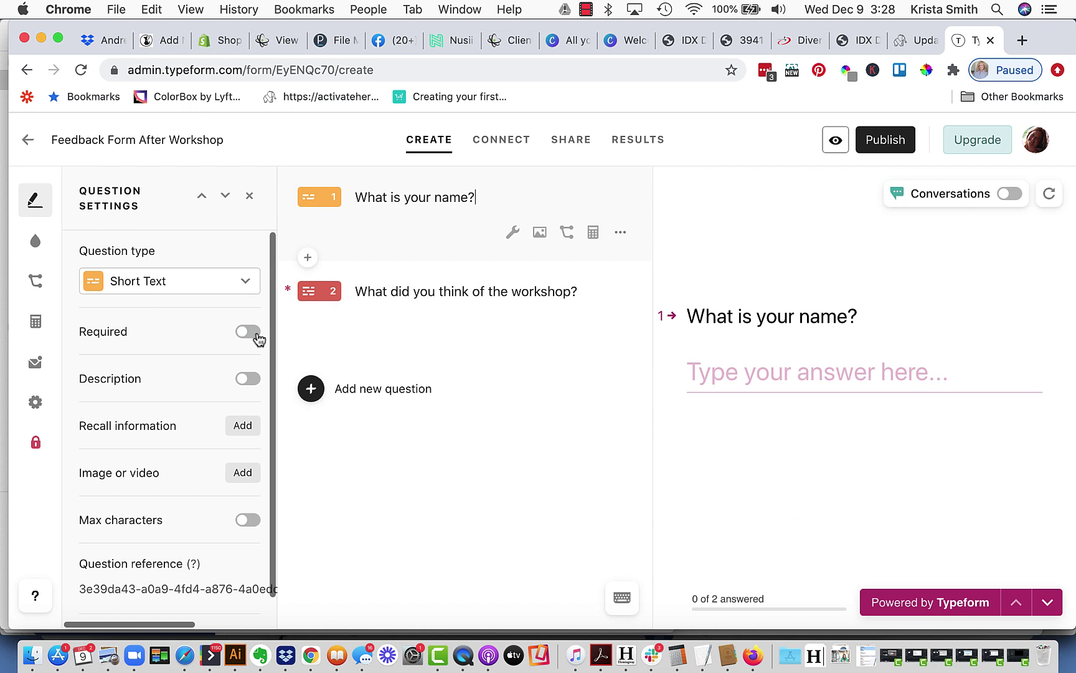
left_click(249, 332)
- Add the description "Leave blank if you'd like to remain anonymous." to the name question
left_click(249, 384)
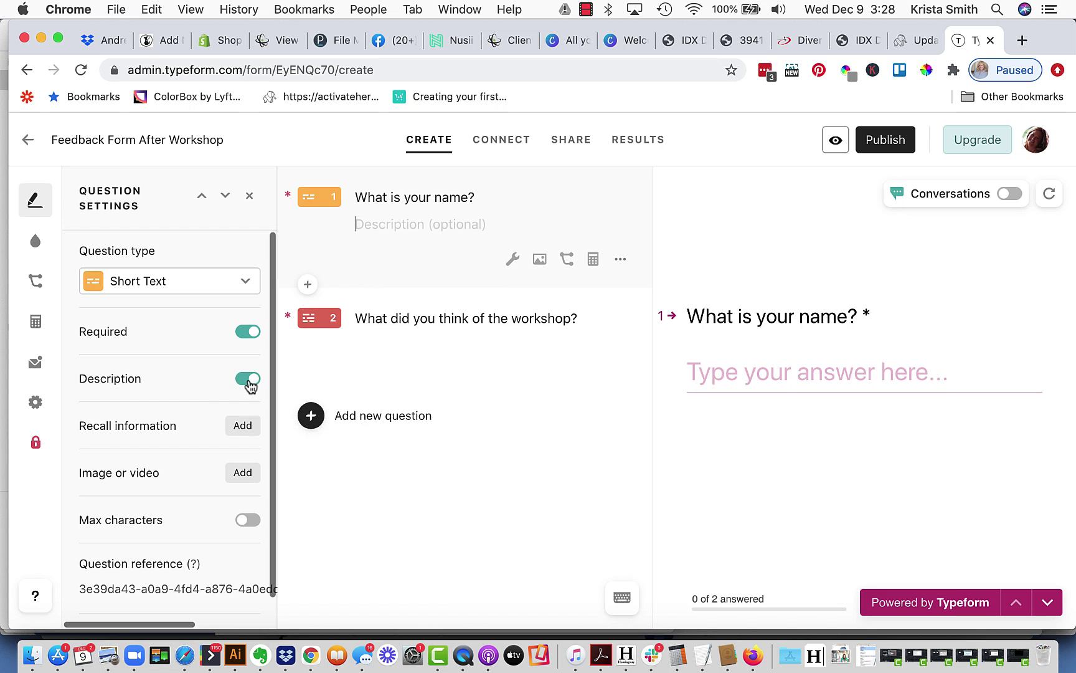
type("L")
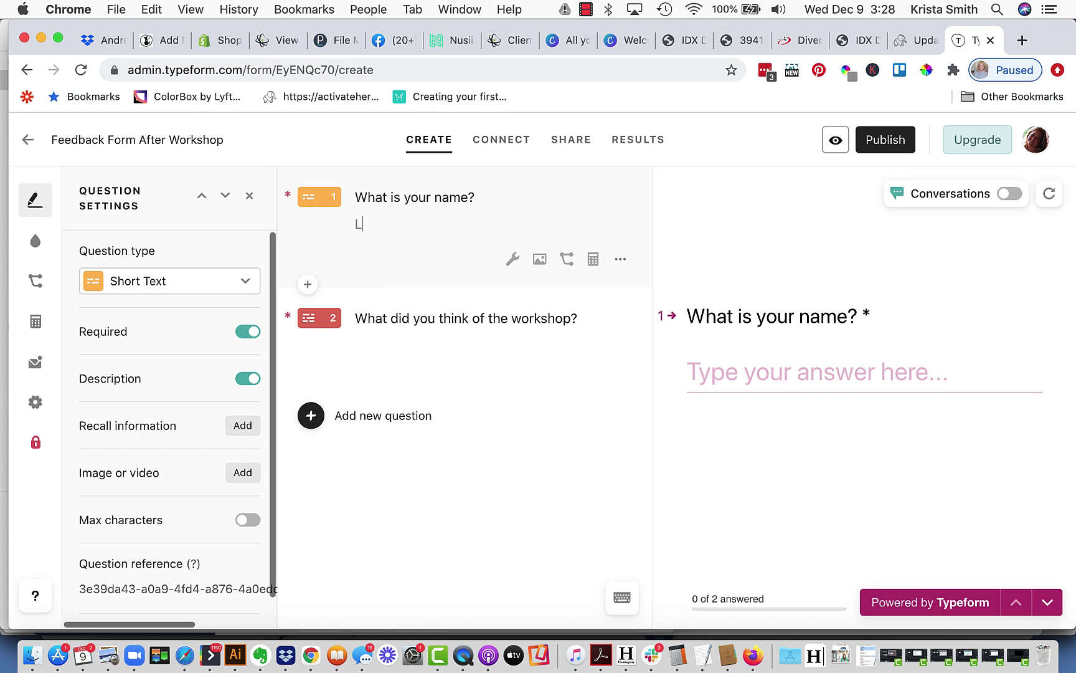
type("eave ba")
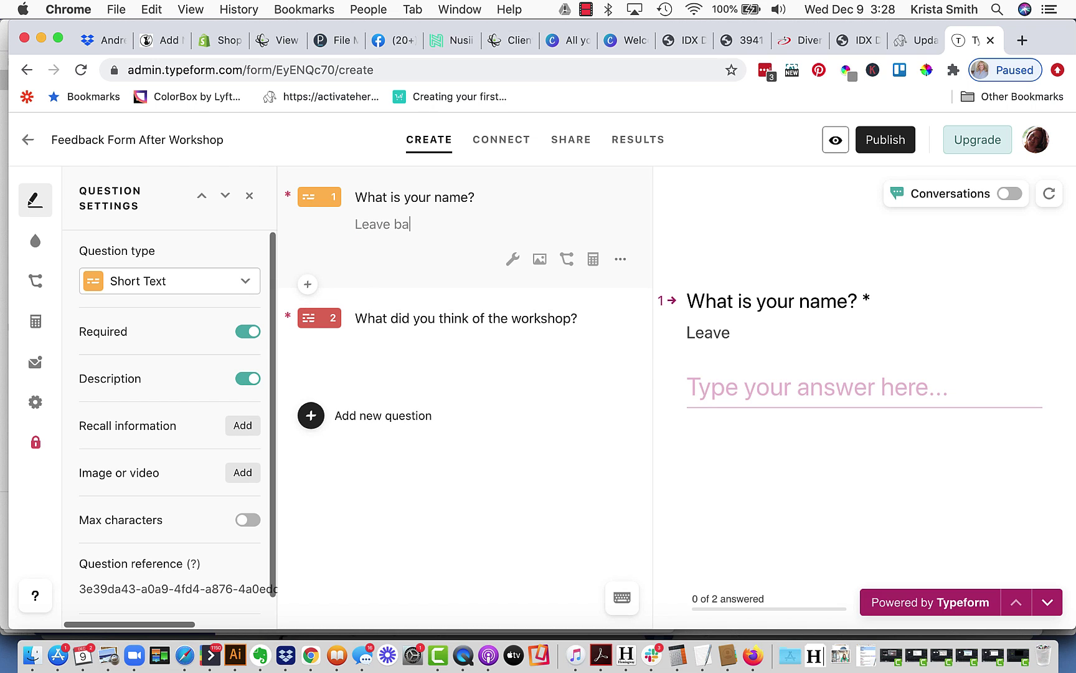
key("BackSpace")
type("lank if you'd lik")
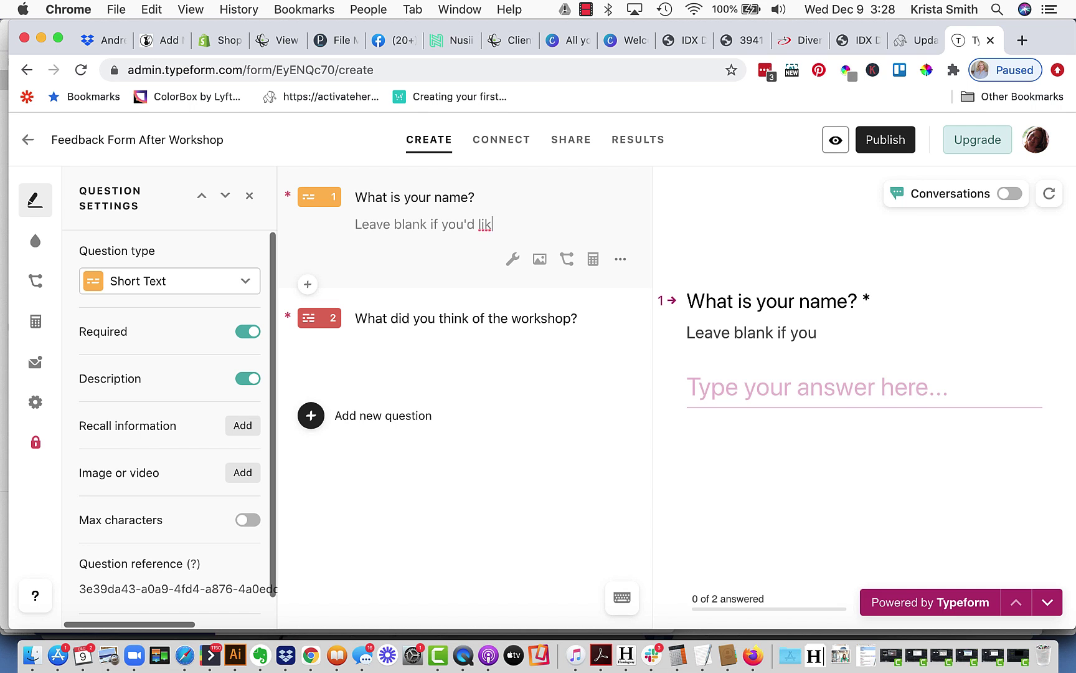
type("e to remain anonymous")
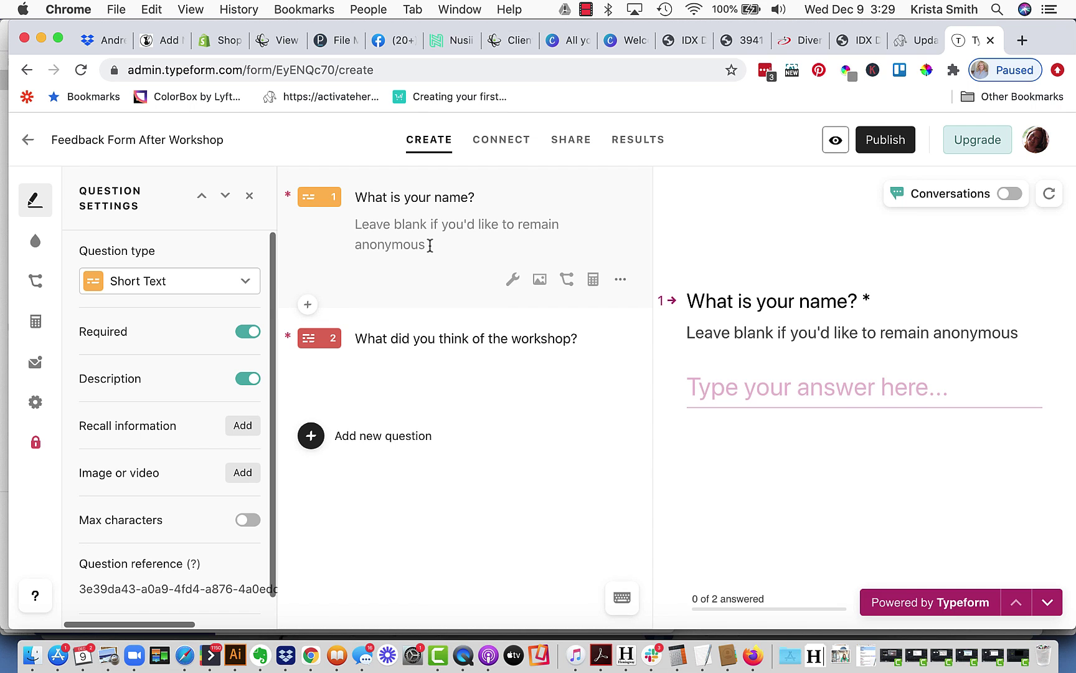
type(".")
- Remove the description from the name question and leave the question set as required
left_click(252, 334)
left_click(252, 379)
left_click(251, 334)
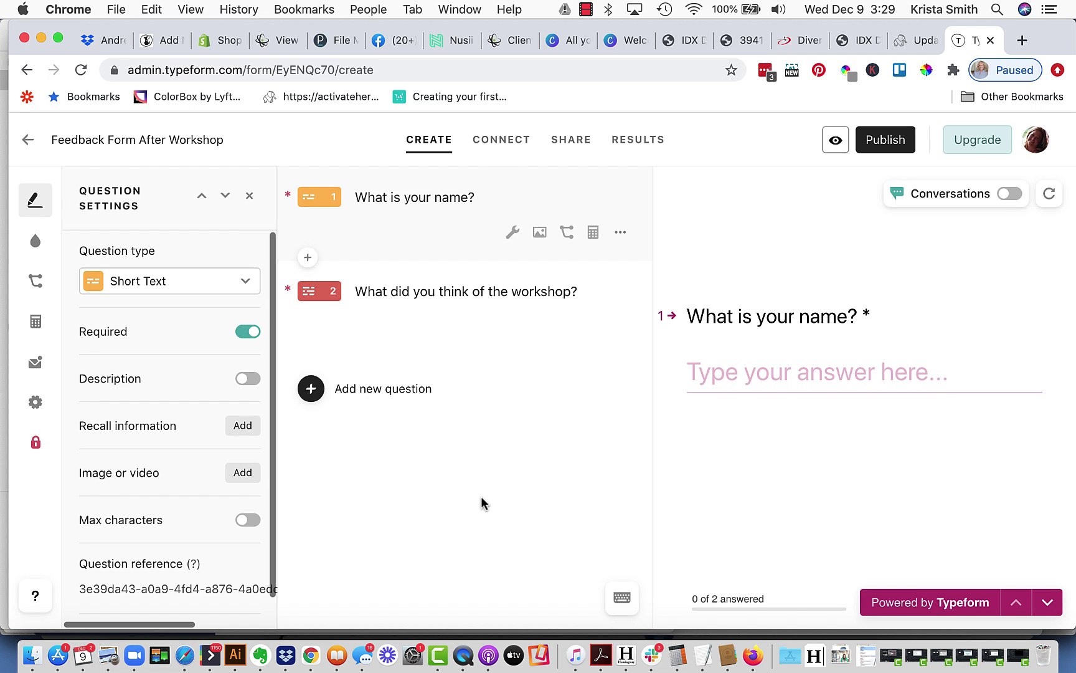
- Add a Multiple Choice question reading "What was your preference of topics?" after the workshop opinion question
left_click(312, 390)
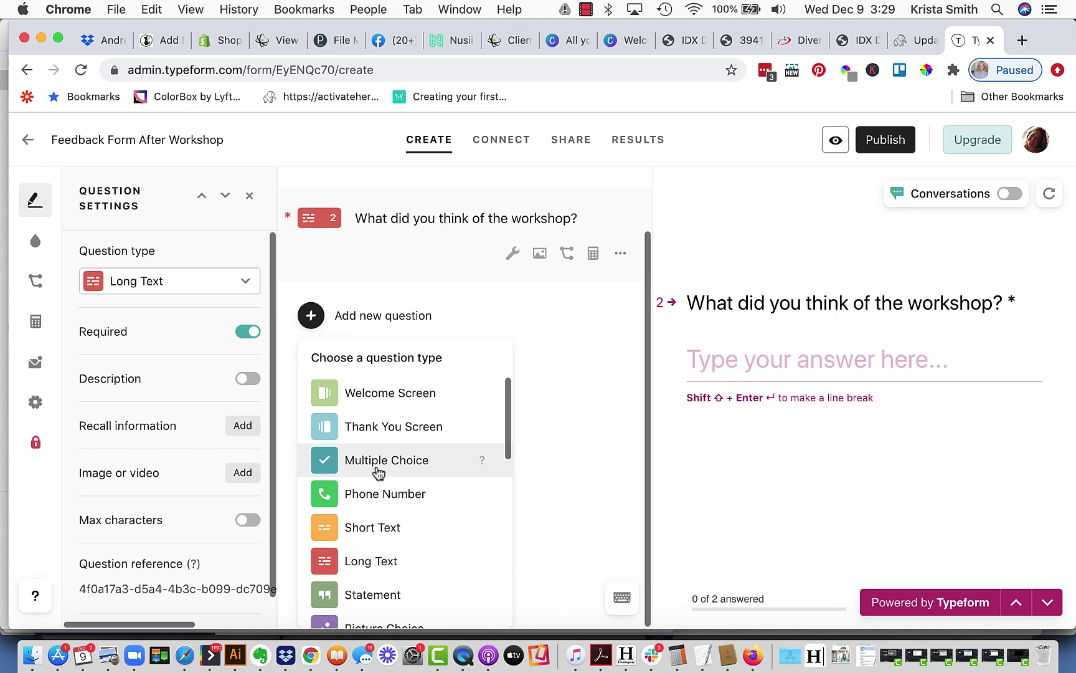
left_click(378, 472)
type("What ")
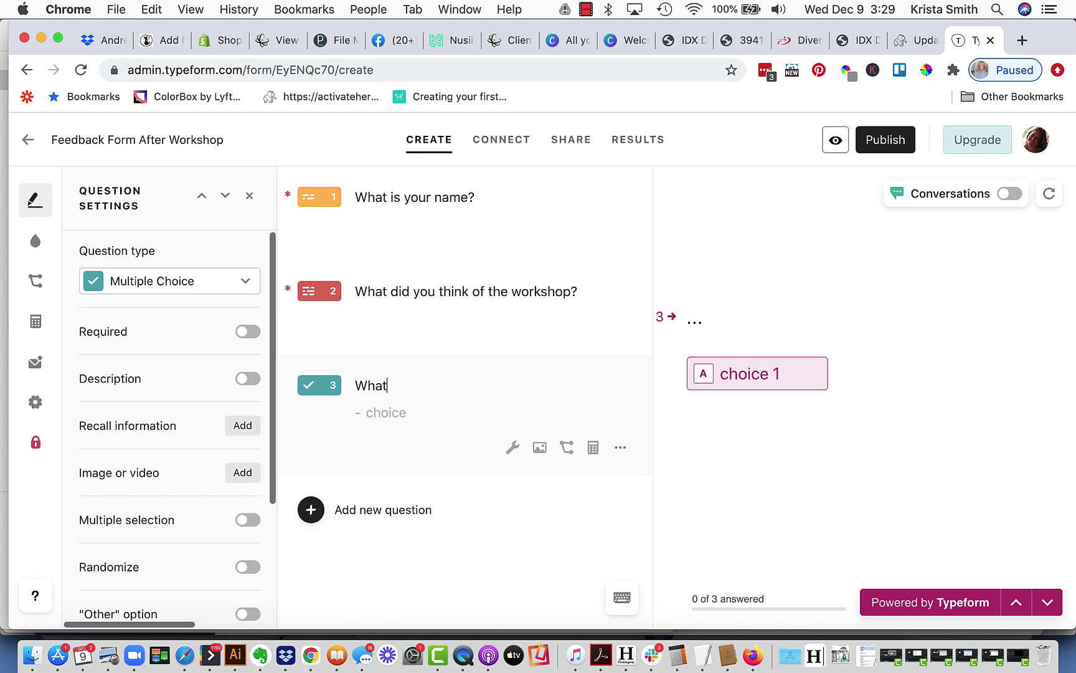
type("was your ")
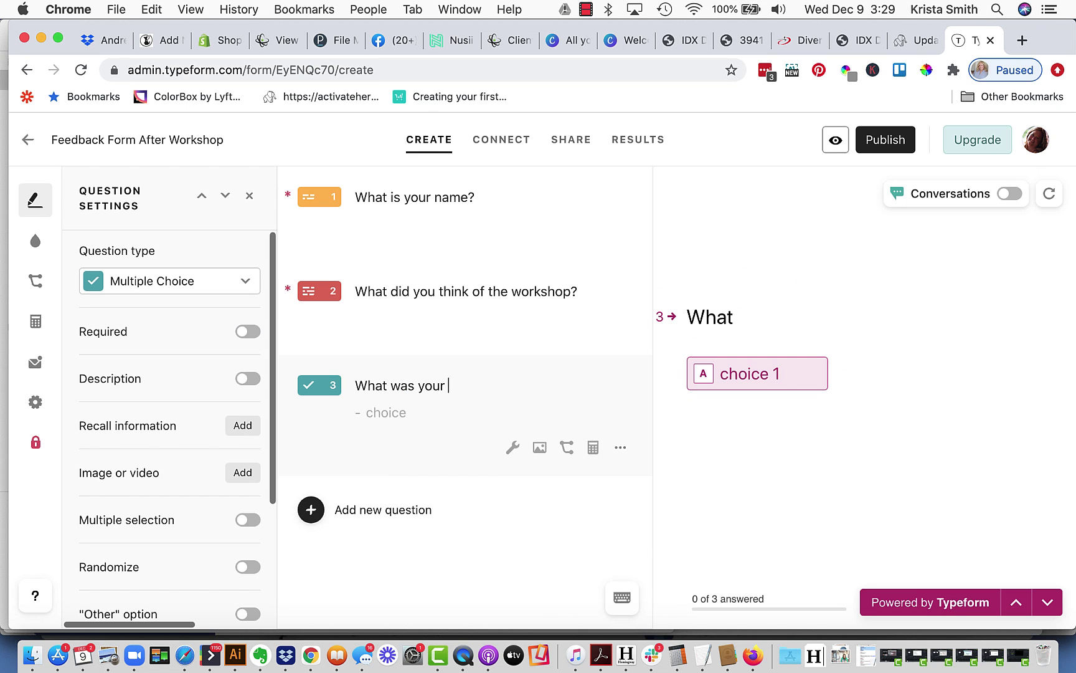
type("preference of top")
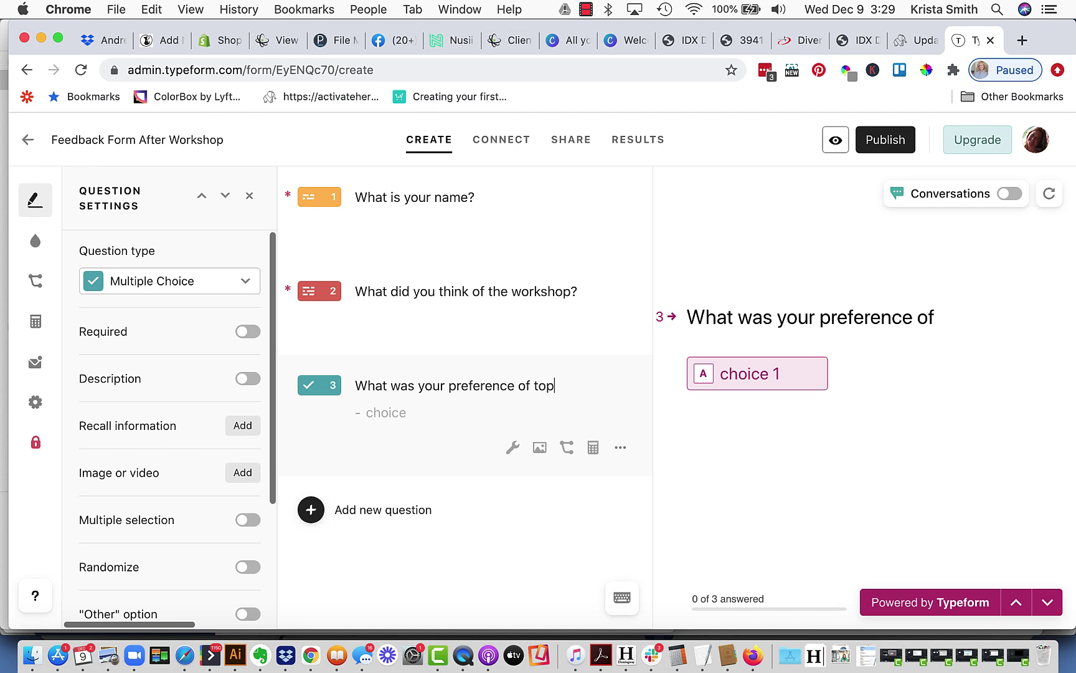
type("ics?")
- Give the topics question the choices books, podcasts, videos and worksheets, and make it required
left_click(368, 413)
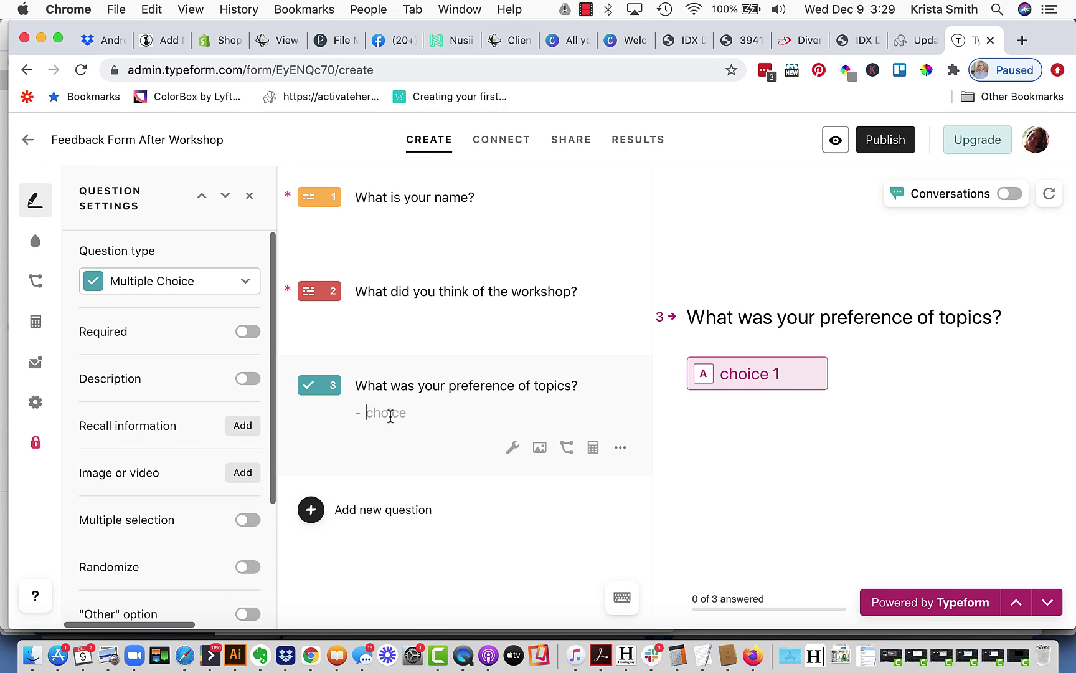
type("books")
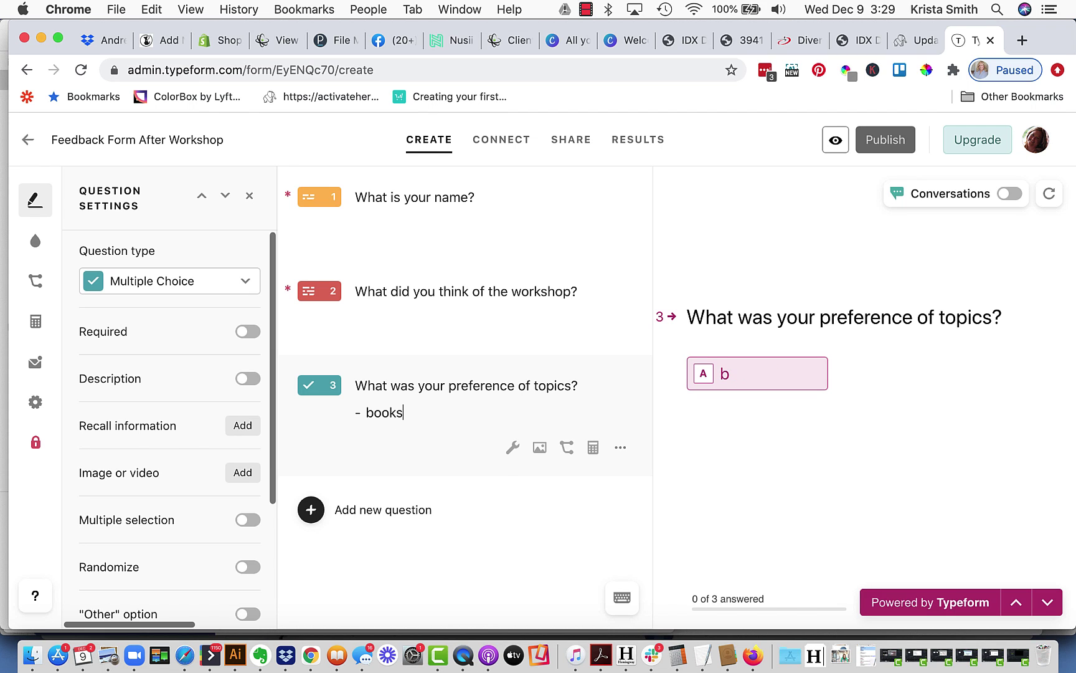
key("Return")
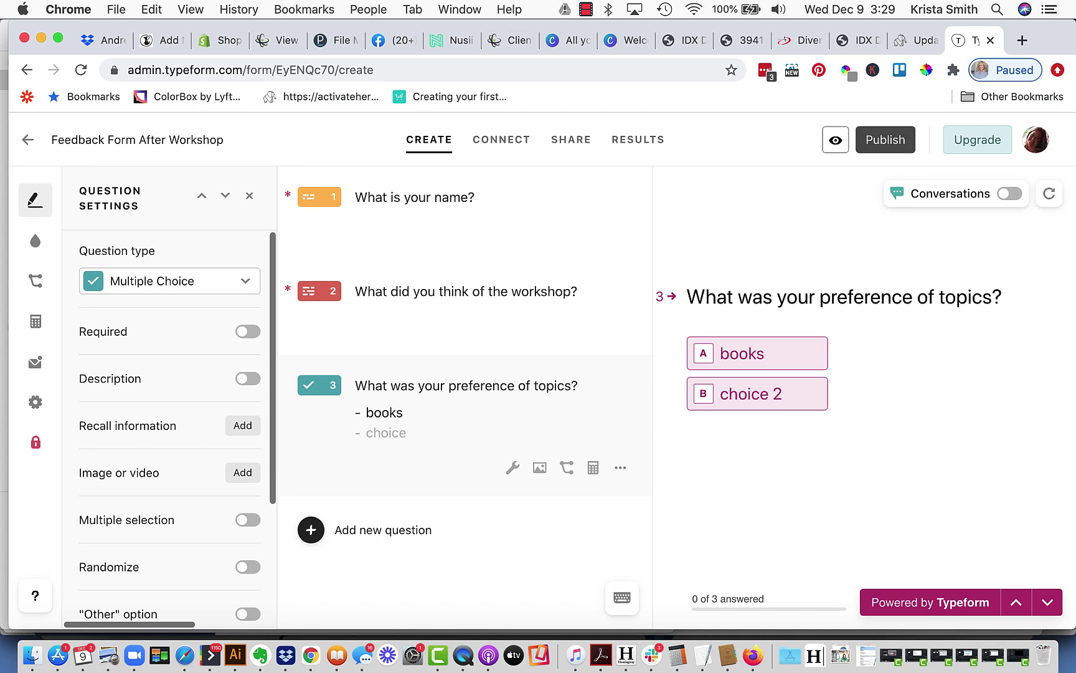
type("podcasts")
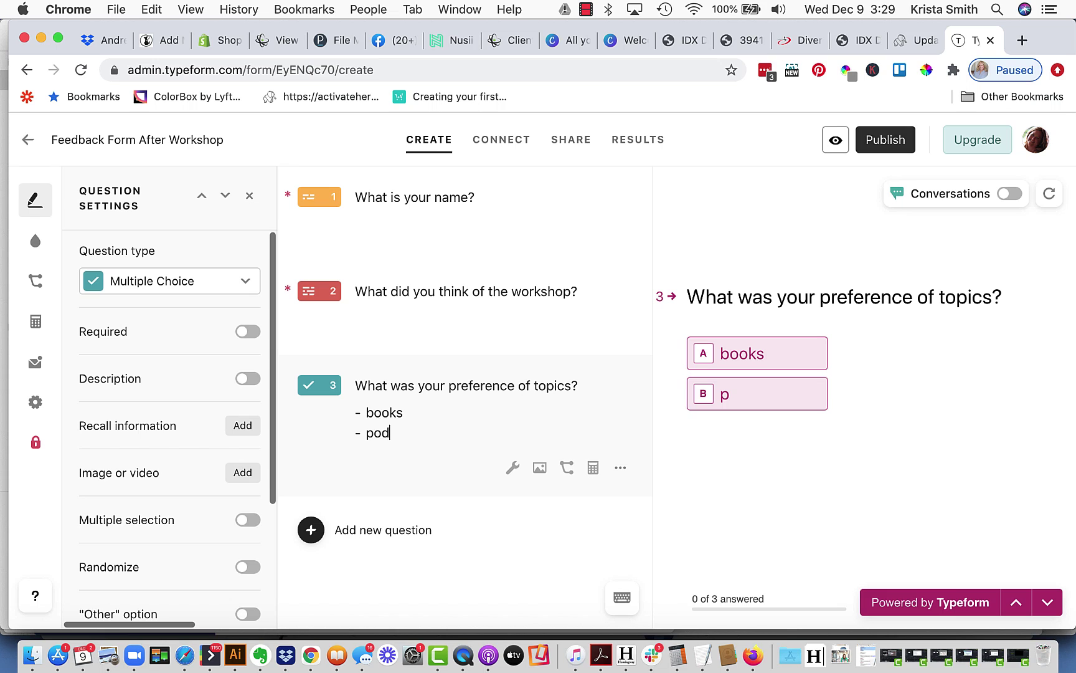
key("Return")
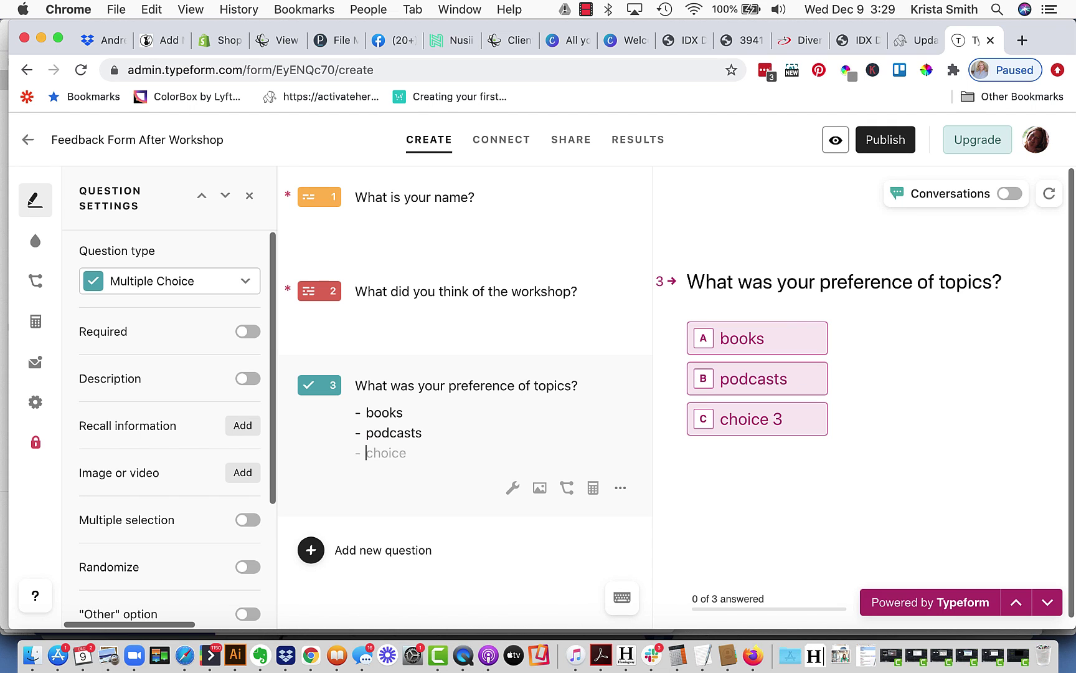
type("vidoes")
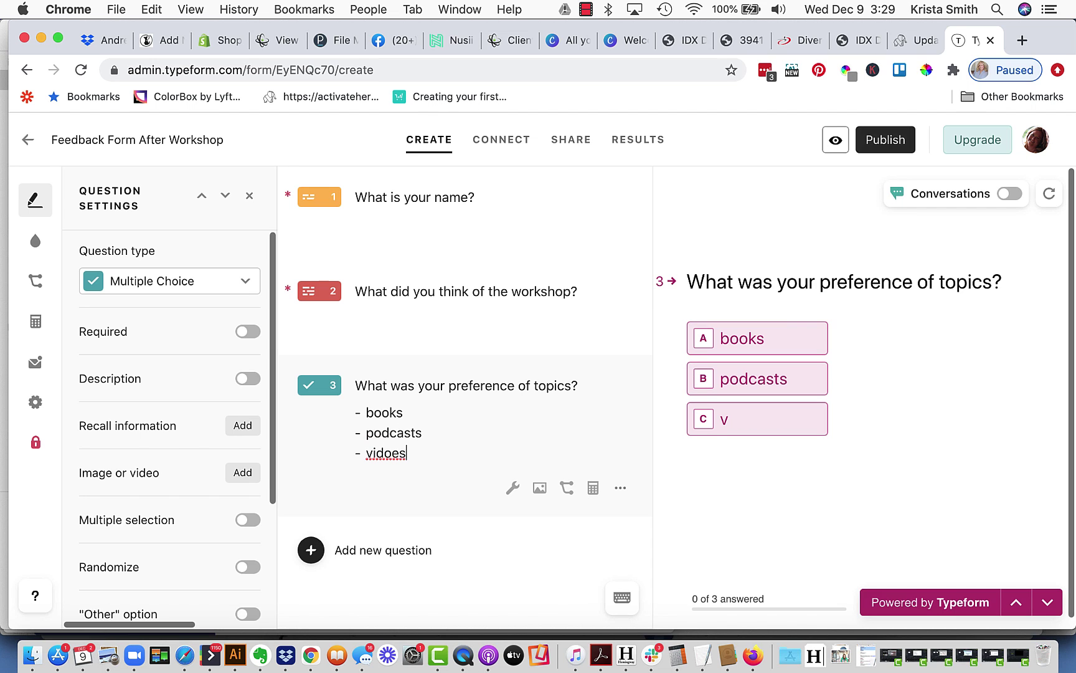
key("BackSpace")
key("BackSpace")
key("BackSpace")
type("eos")
key("Return")
type("wor")
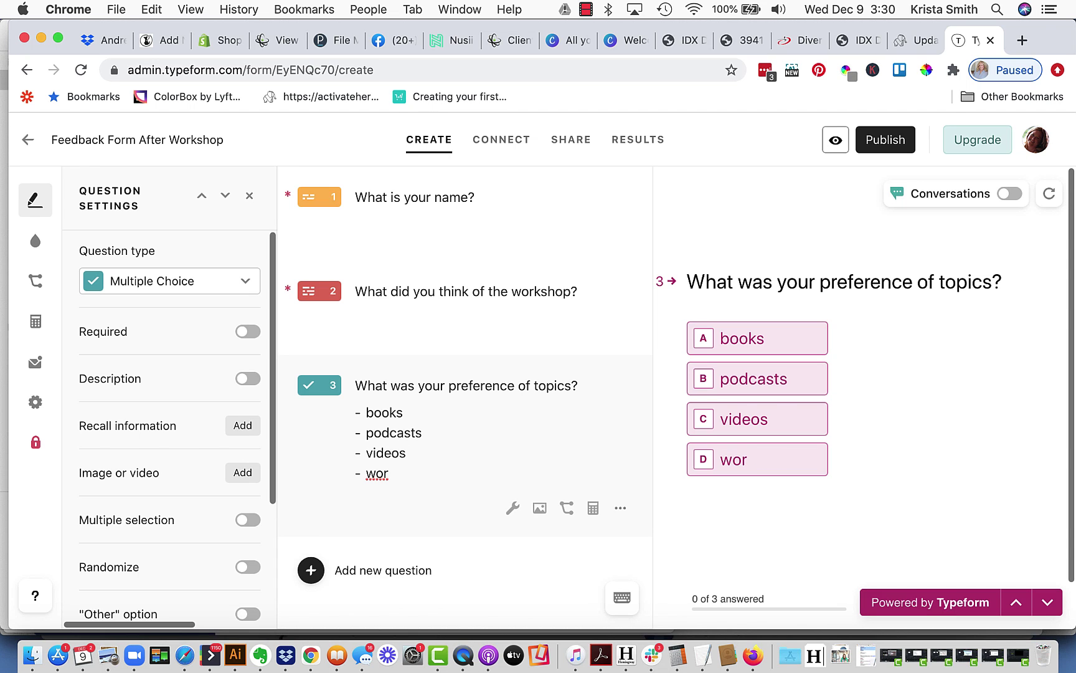
type("ksheets")
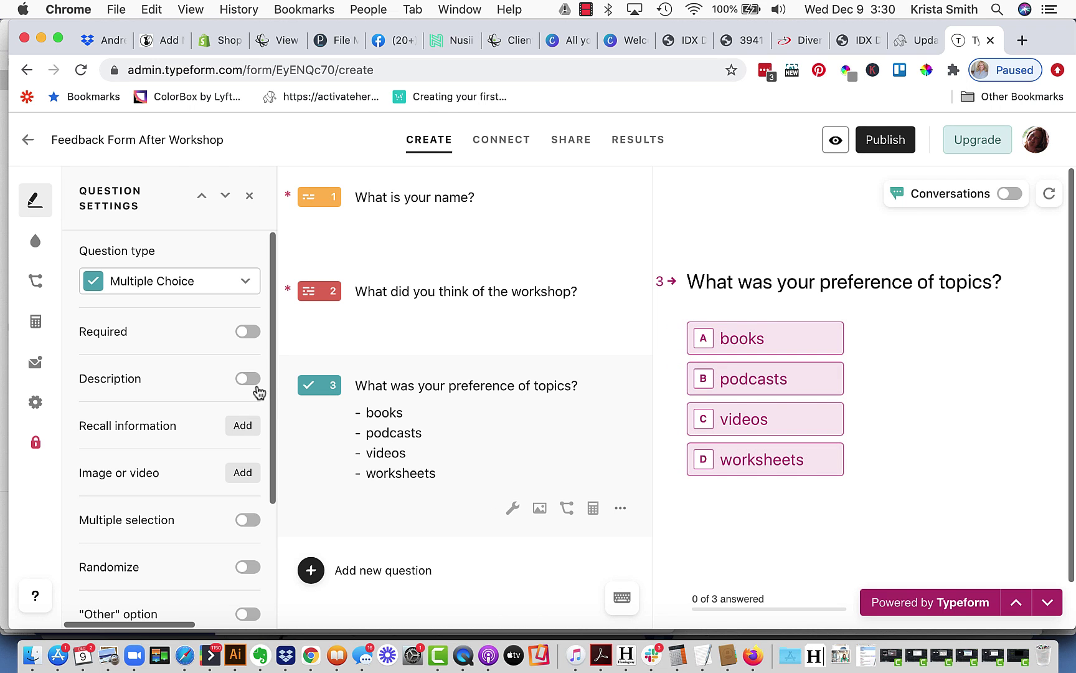
left_click(251, 337)
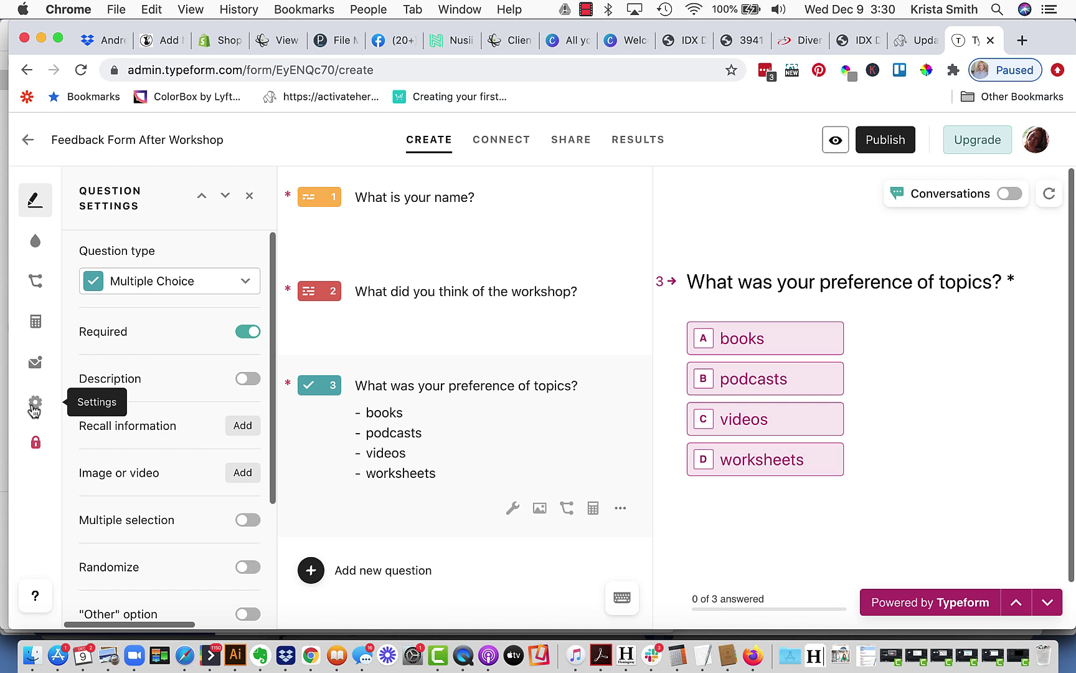
- Set the message confirming that the typeform was sent to "Done! Thank you for your answers. They have been received!"
left_click(36, 406)
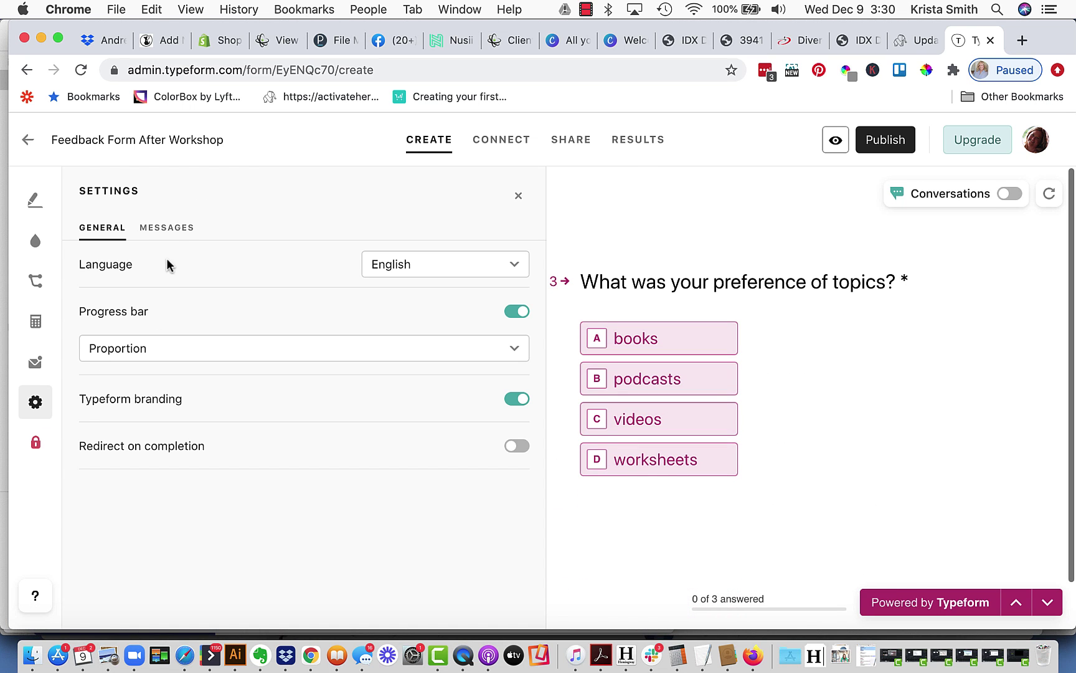
left_click(167, 231)
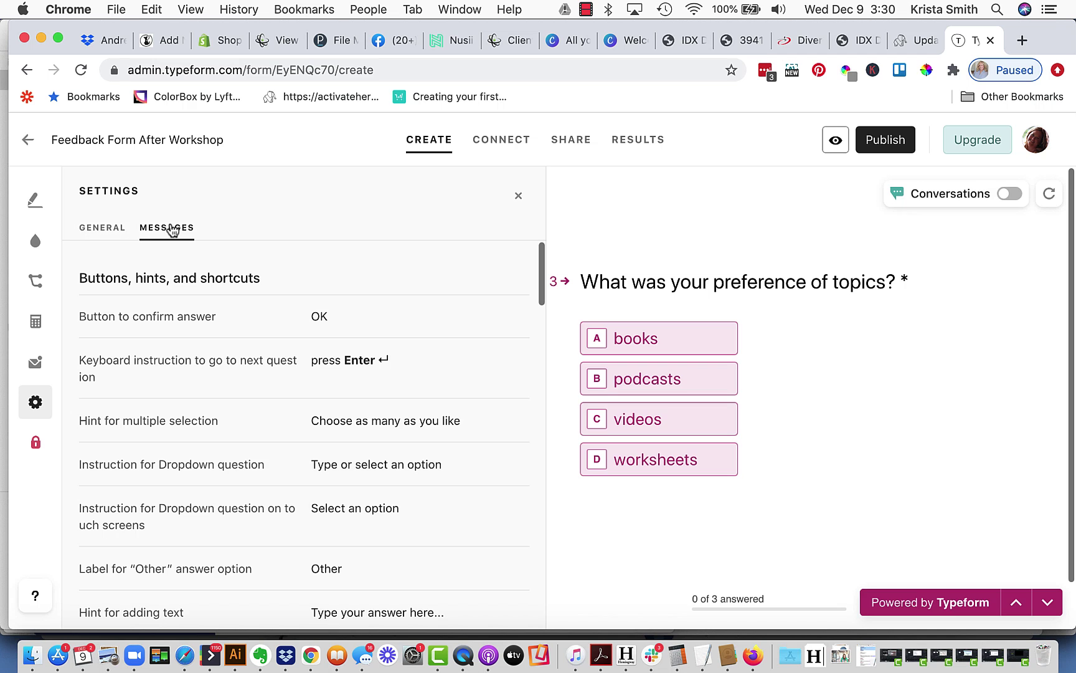
scroll(180, 492, "down", 10)
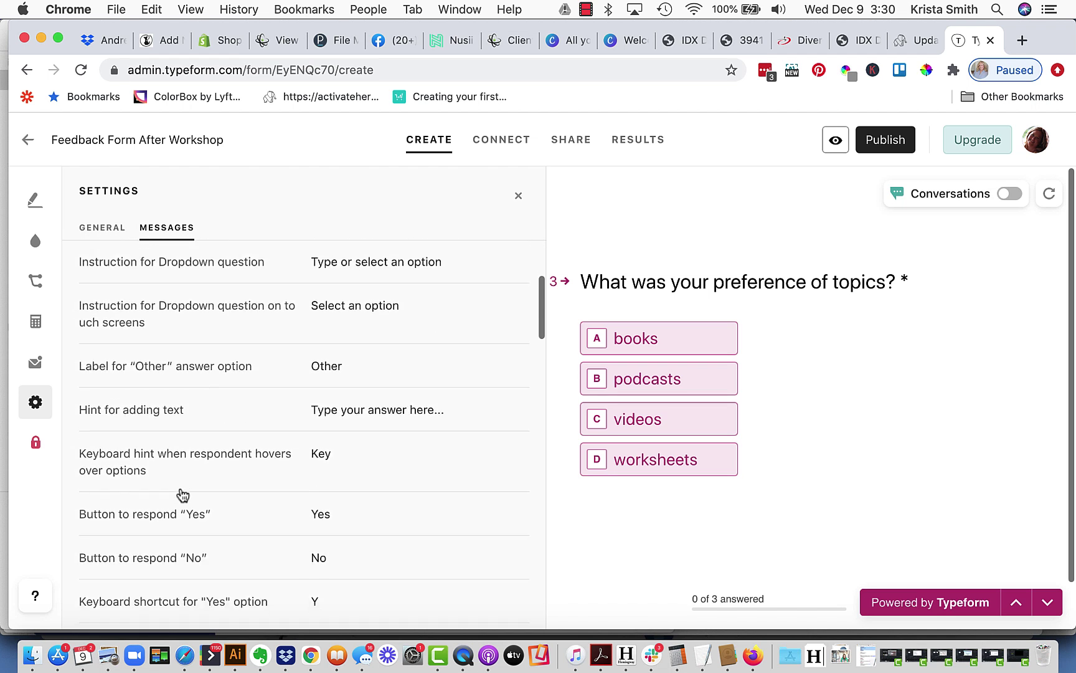
scroll(182, 495, "down", 10)
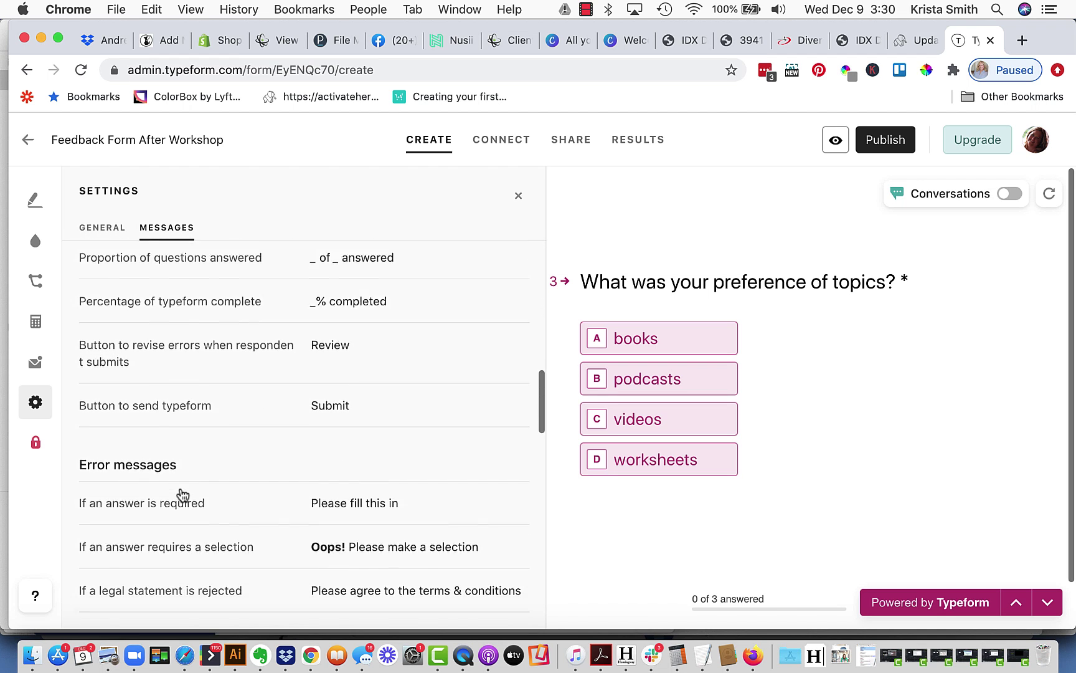
scroll(182, 495, "down", 6)
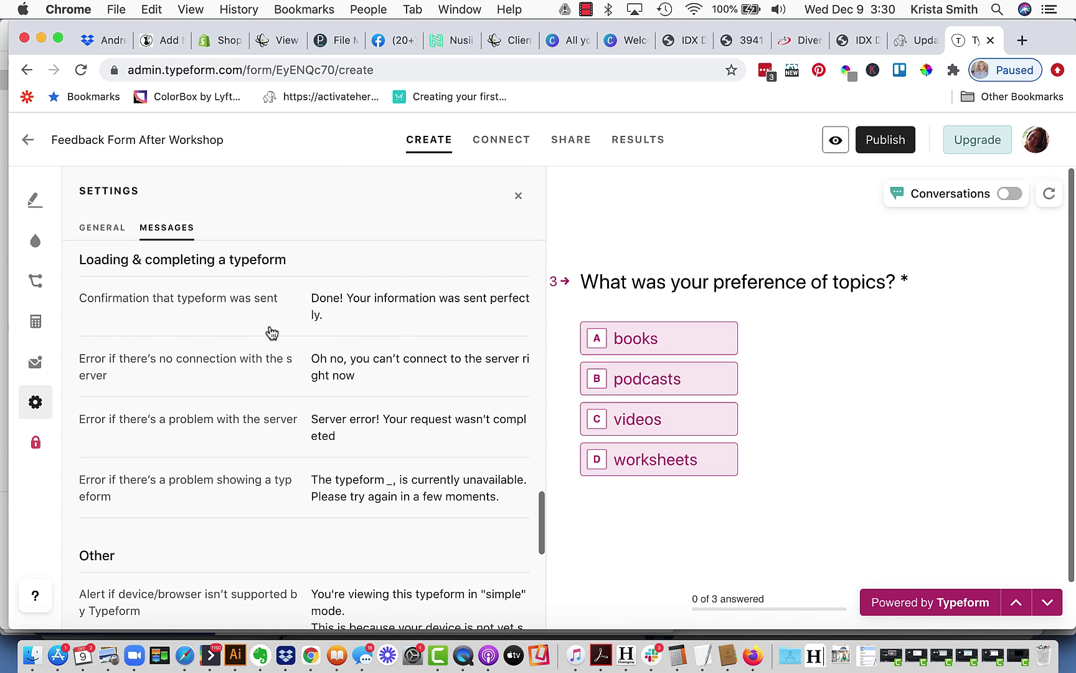
left_click(341, 314)
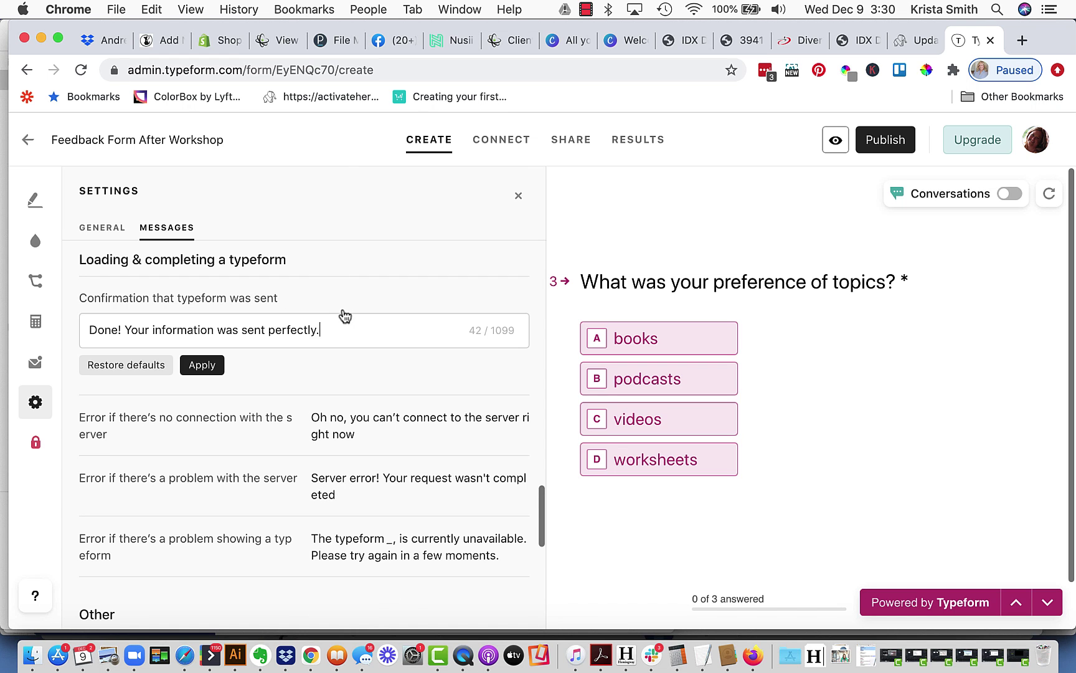
left_click_drag(339, 333, 129, 329)
type("Thank")
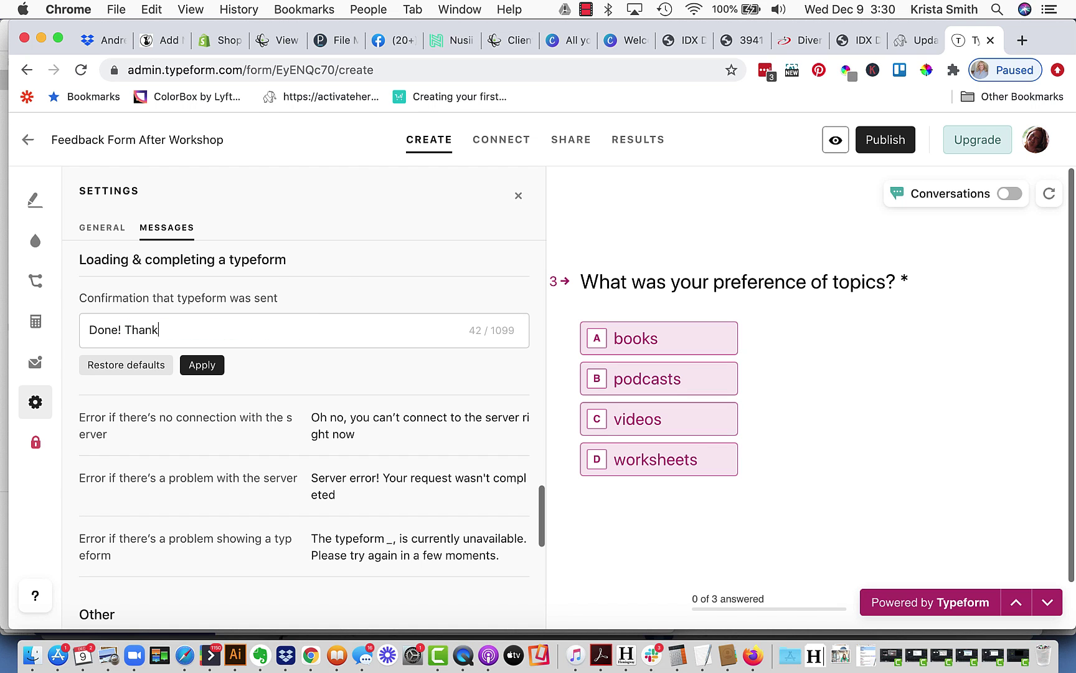
type(" you for your answers")
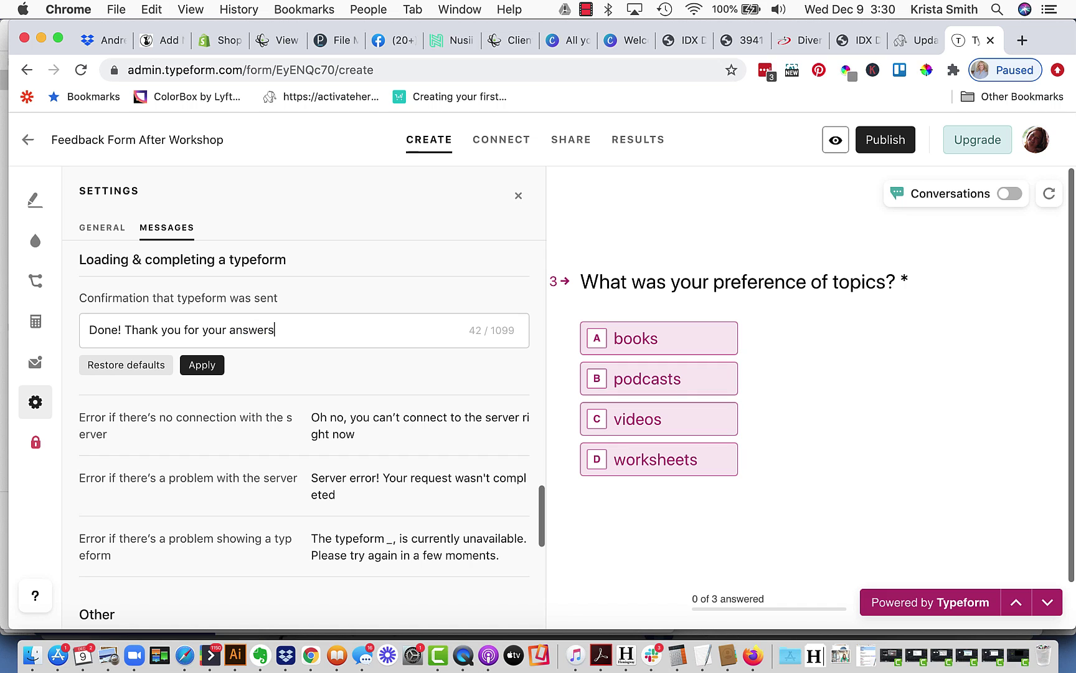
type(". They have been received!")
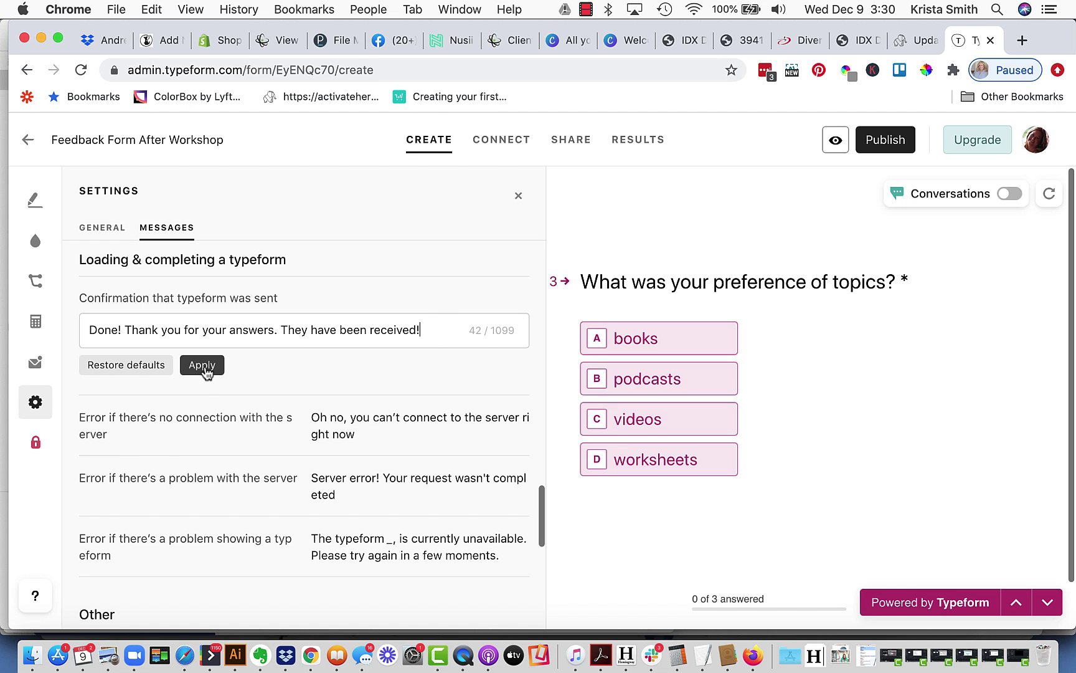
left_click(202, 368)
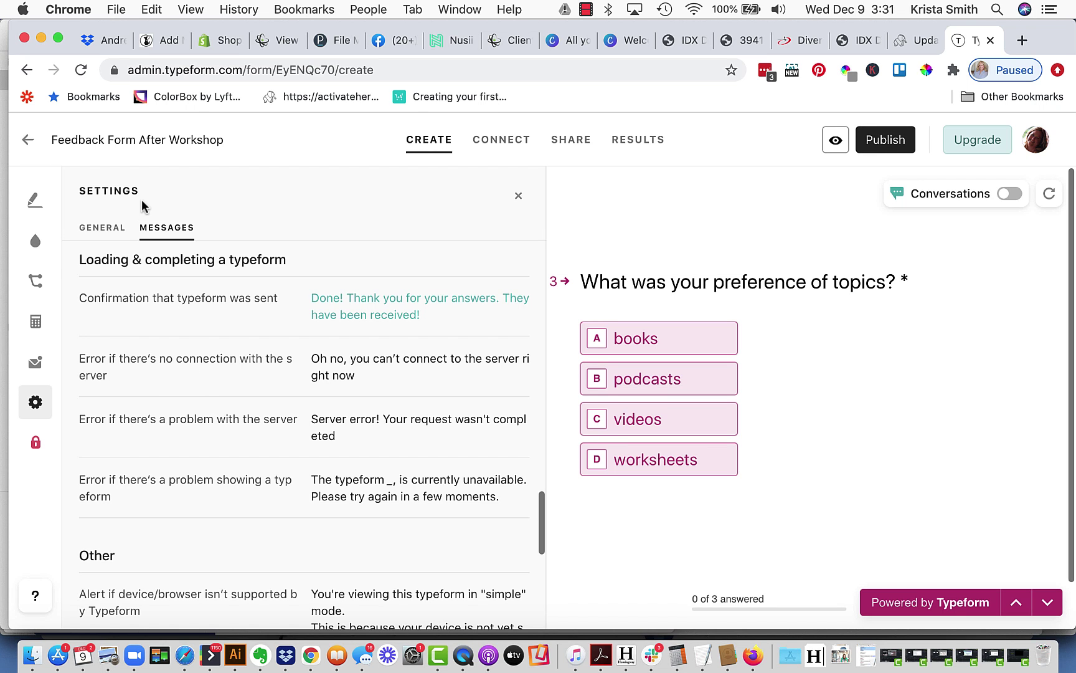
- Enable the custom self-notification email for completed typeforms and review its recipient, subject and message
left_click(105, 228)
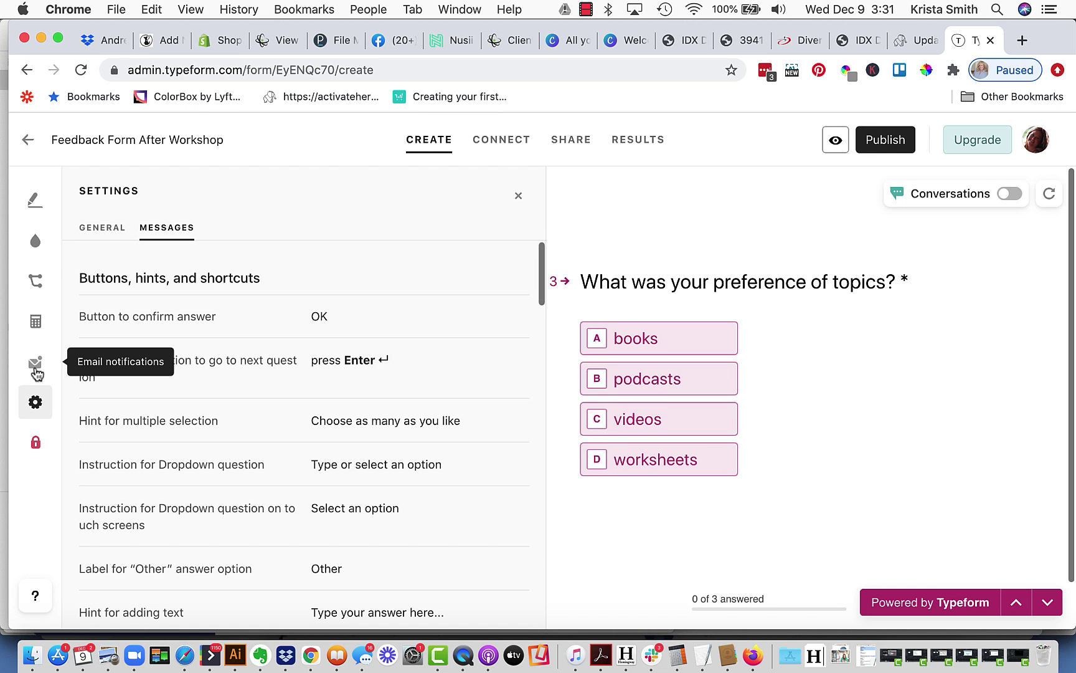
left_click(35, 371)
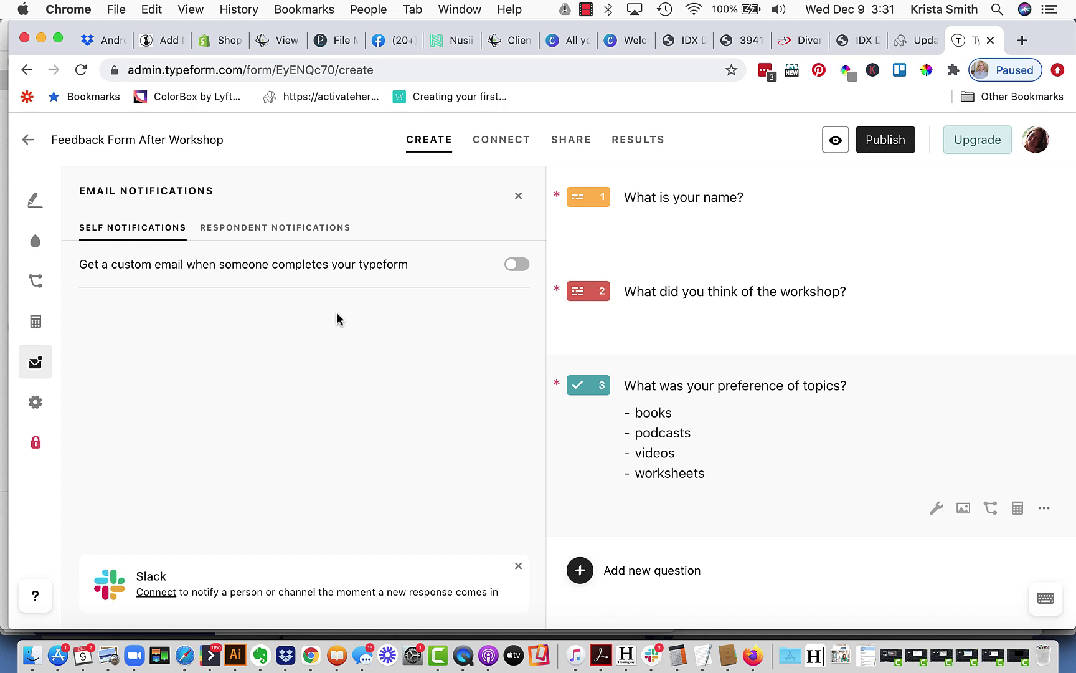
left_click(517, 265)
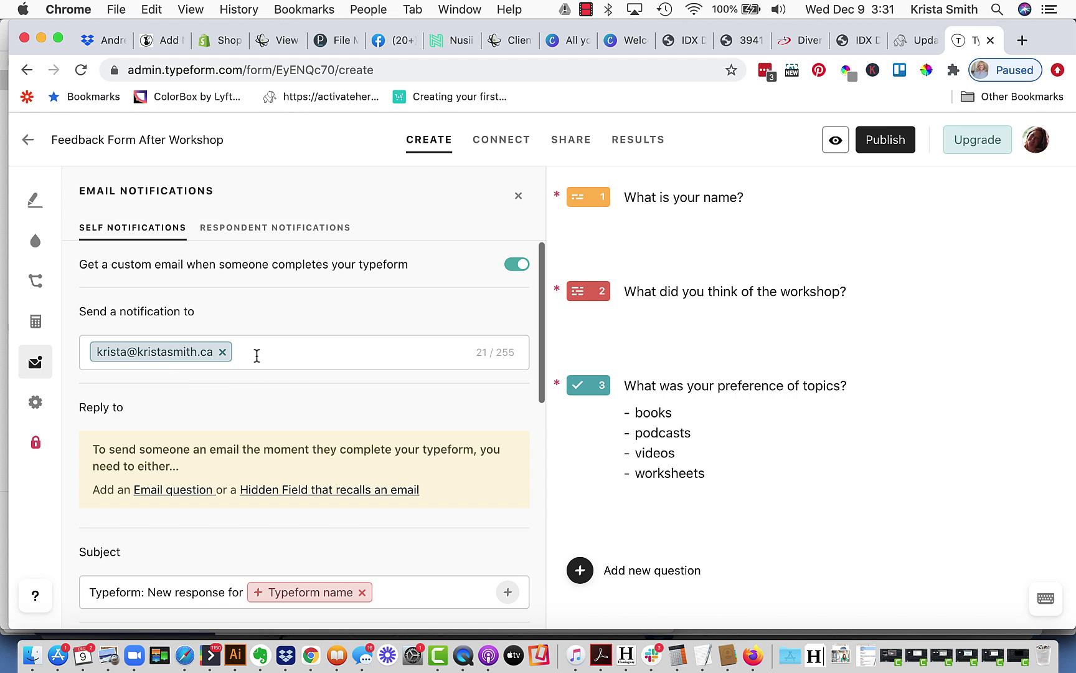
scroll(253, 354, "down", 5)
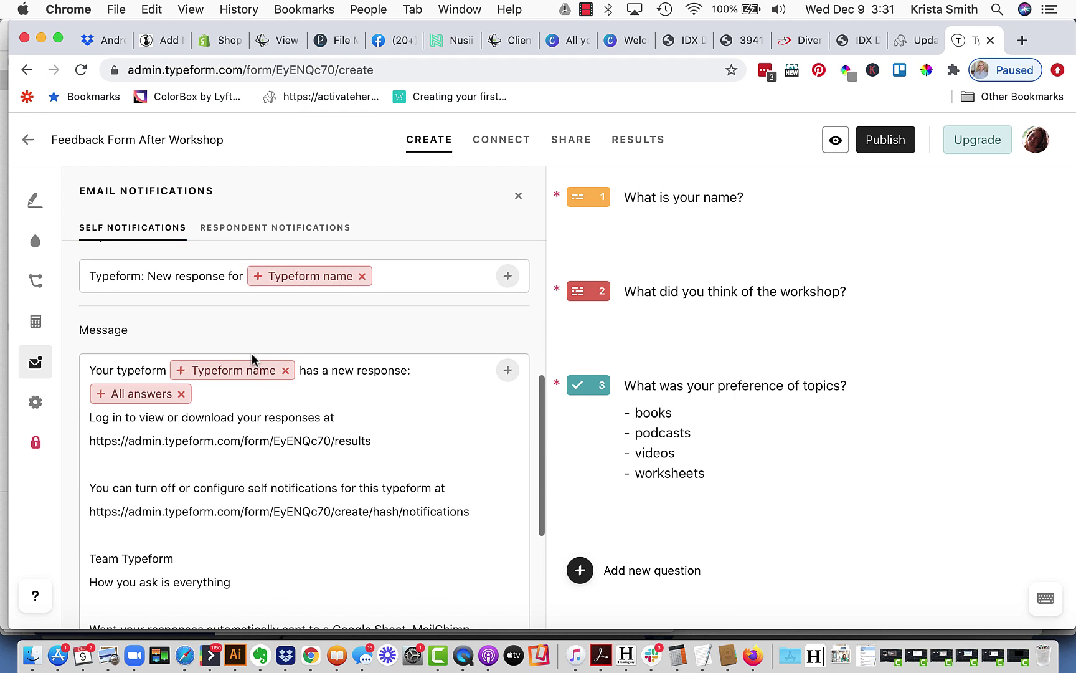
scroll(223, 544, "down", 4)
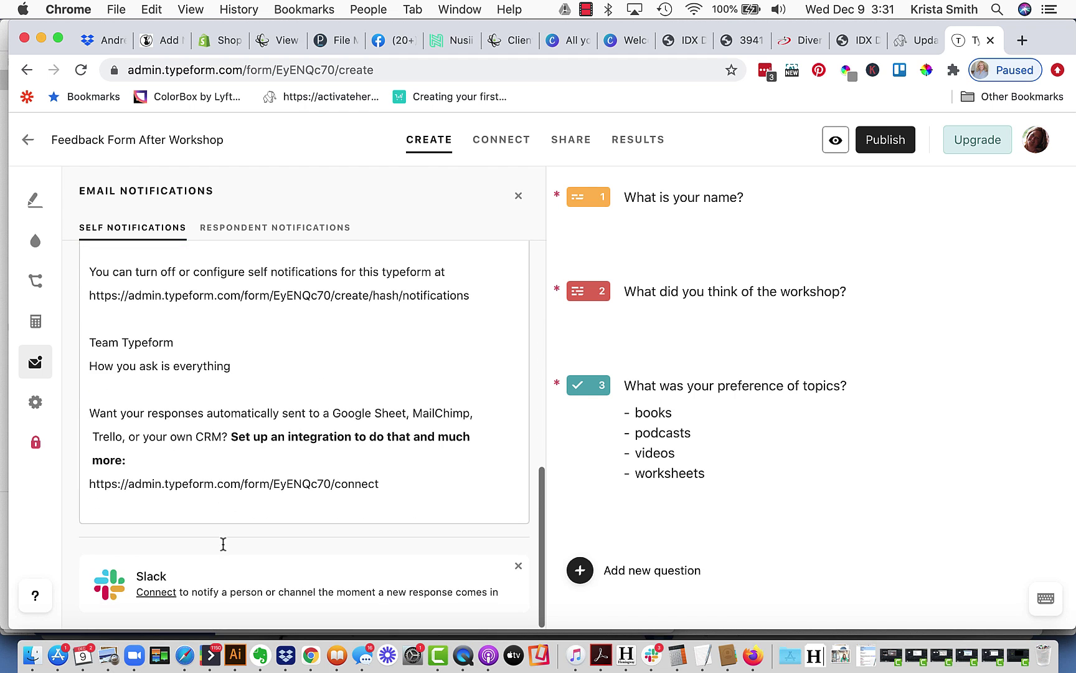
scroll(223, 544, "up", 8)
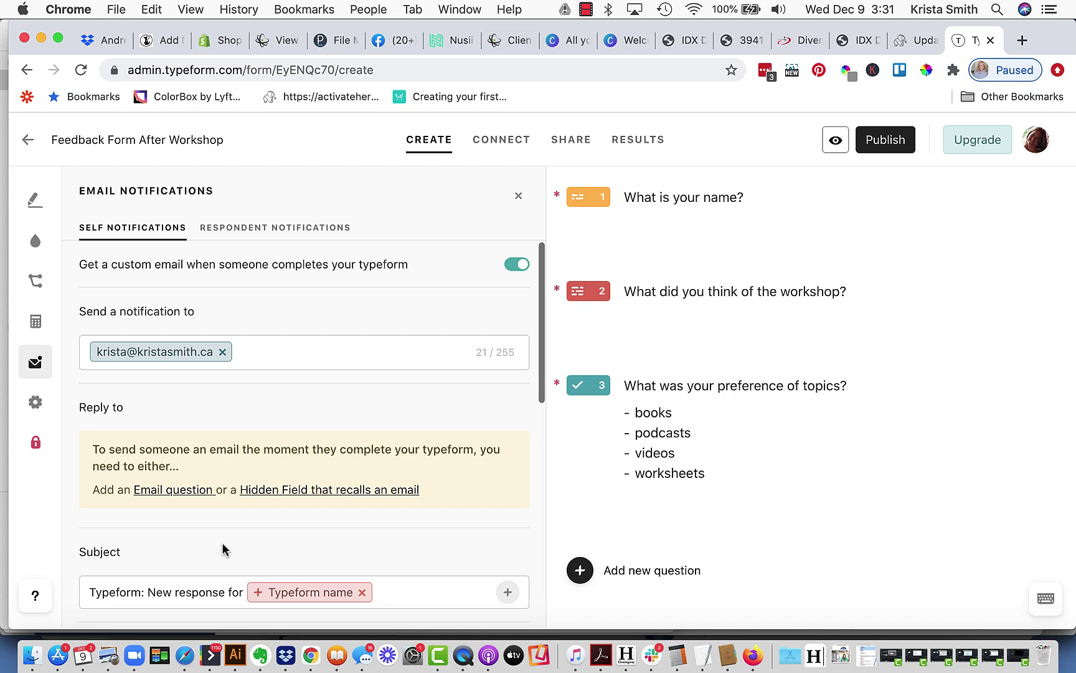
- Publish the feedback form and copy its share link
left_click(895, 144)
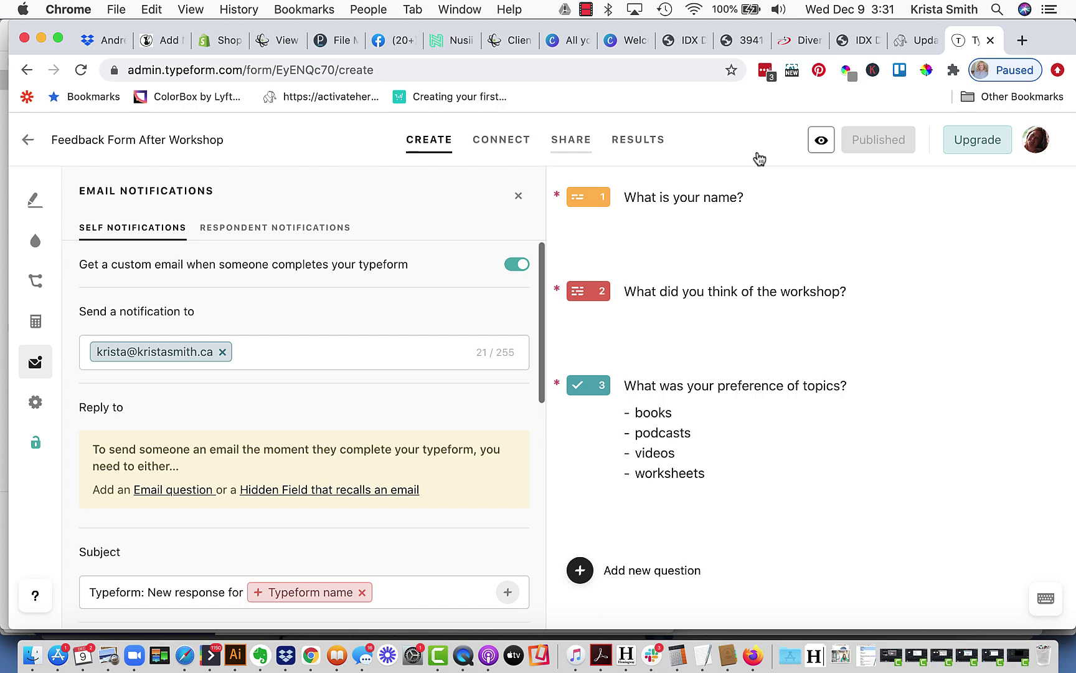
left_click(574, 141)
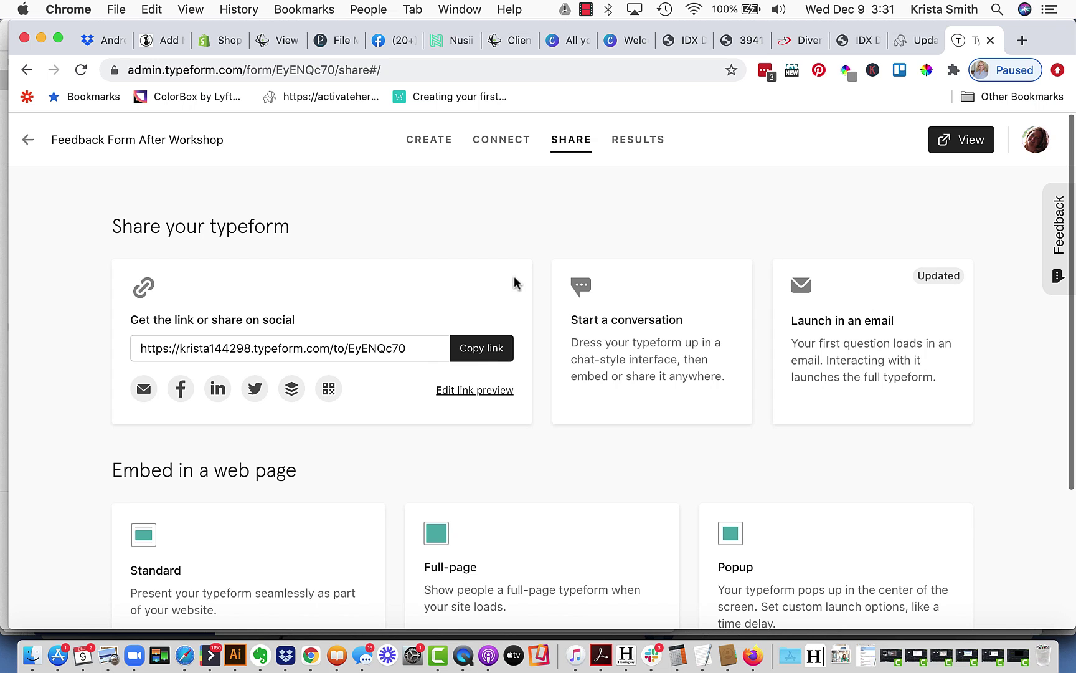
left_click(482, 350)
- Open the copied form link in a new browser tab to view the live form, and return to the form's share page
left_click(1023, 40)
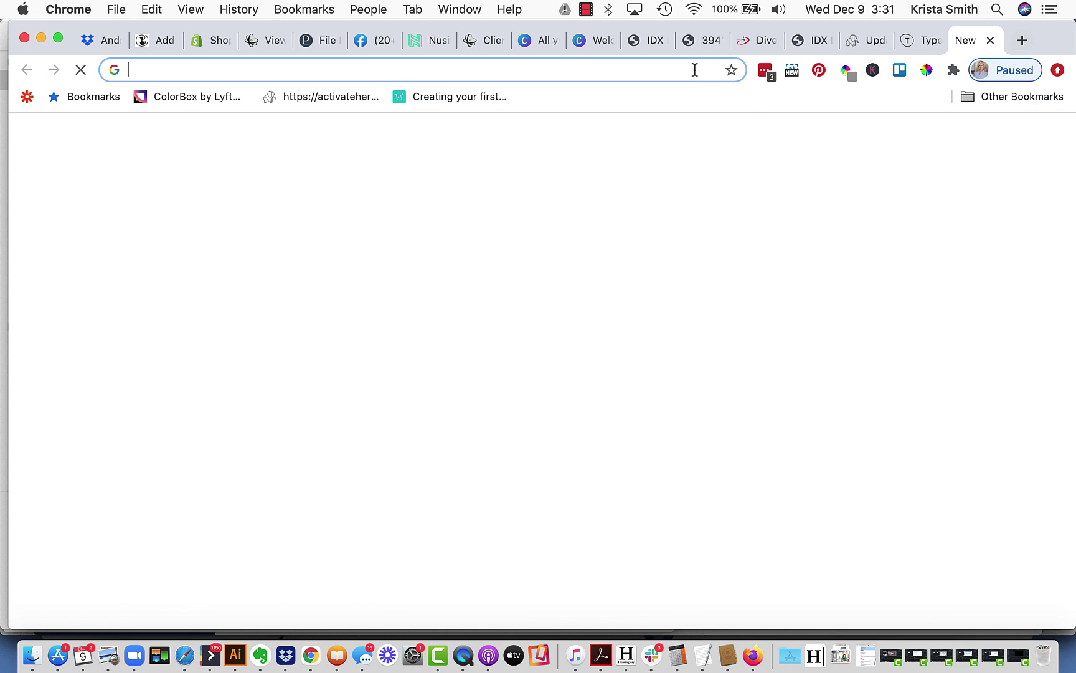
left_click(694, 68)
key("super+v")
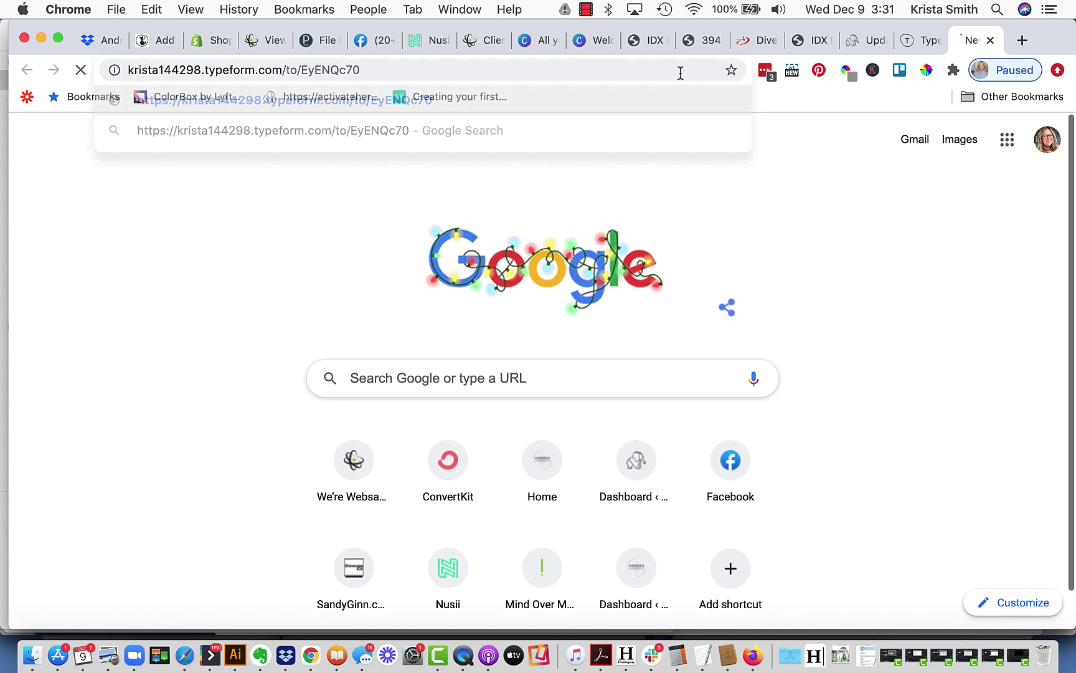
key("Return")
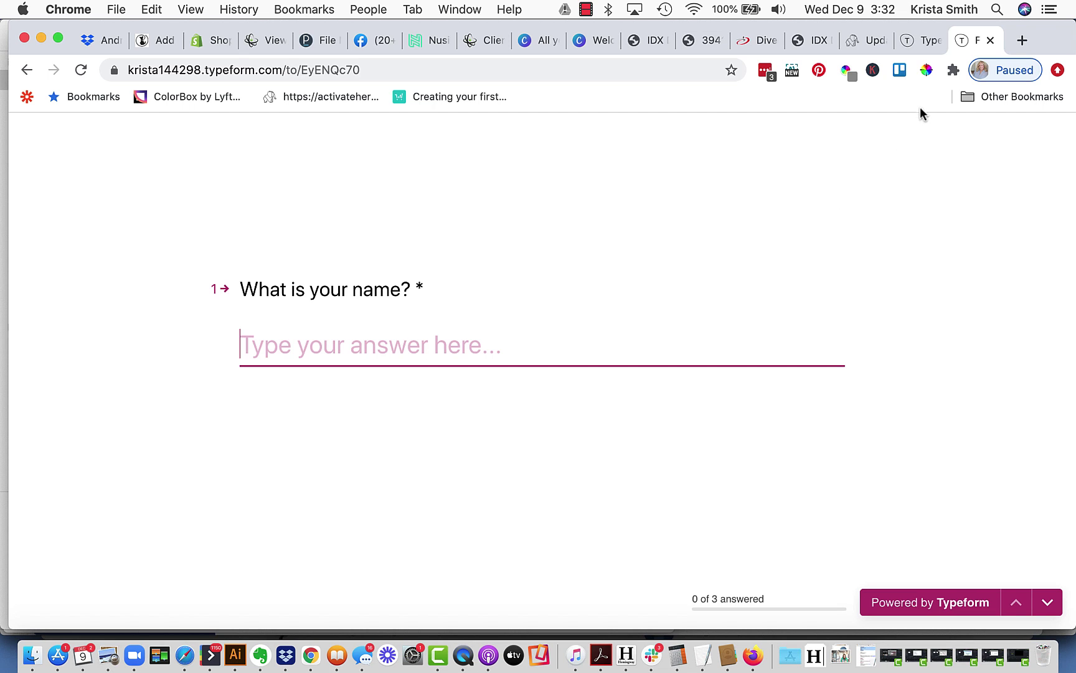
left_click(911, 41)
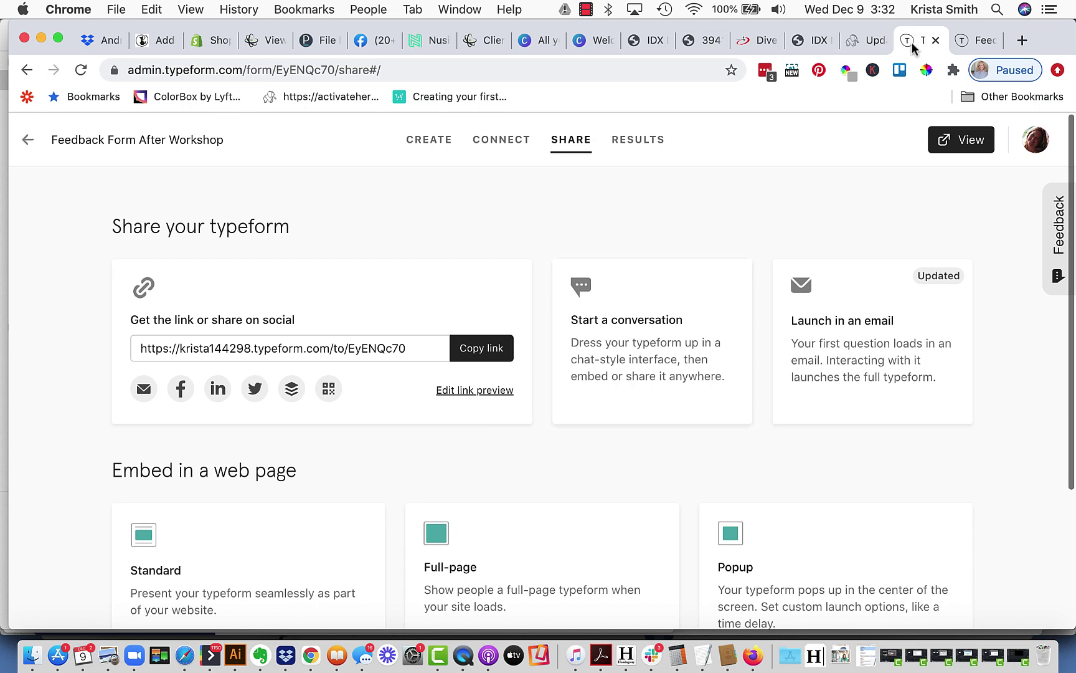
- Generate the Standard web page embed for the feedback form and copy its embed code
scroll(486, 428, "down", 3)
scroll(486, 428, "down", 2)
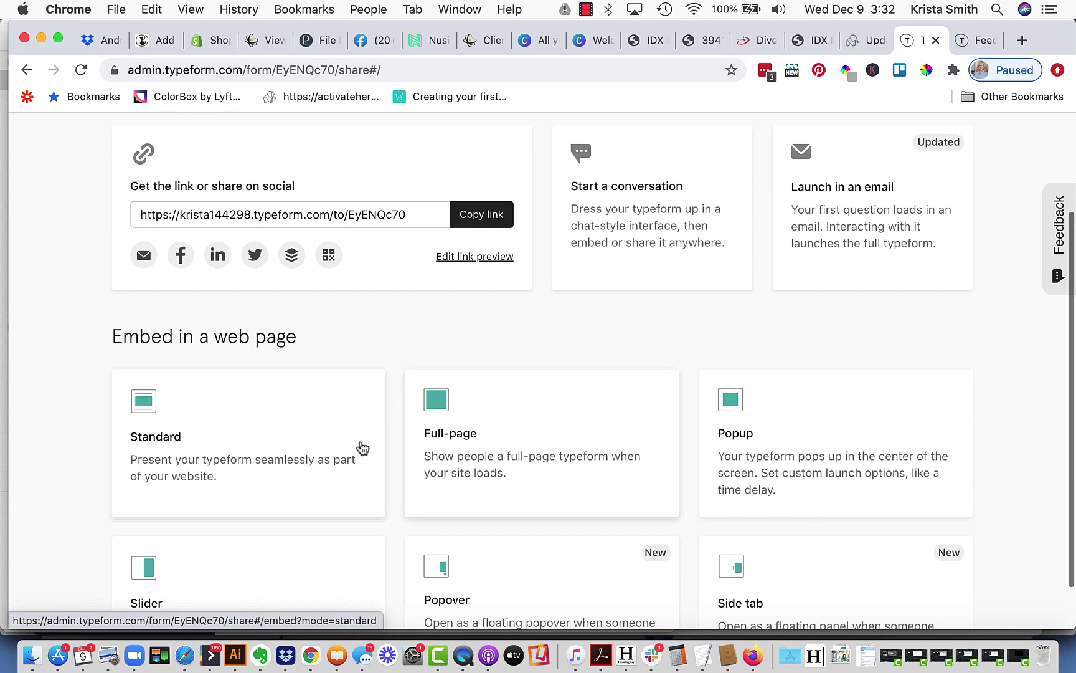
left_click(181, 475)
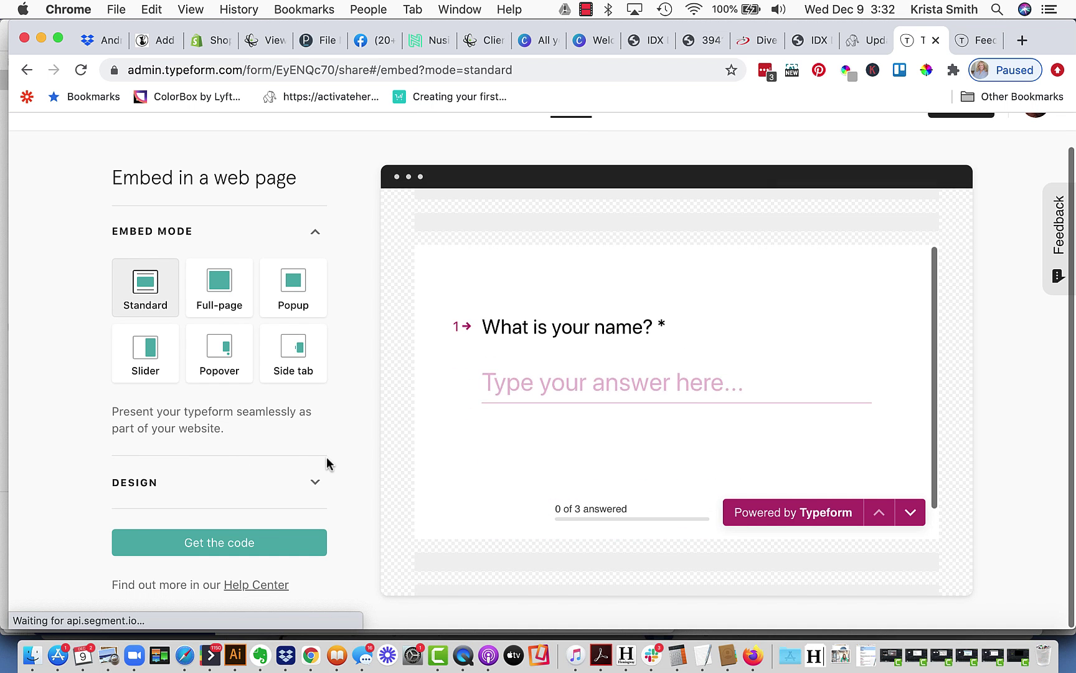
left_click(204, 544)
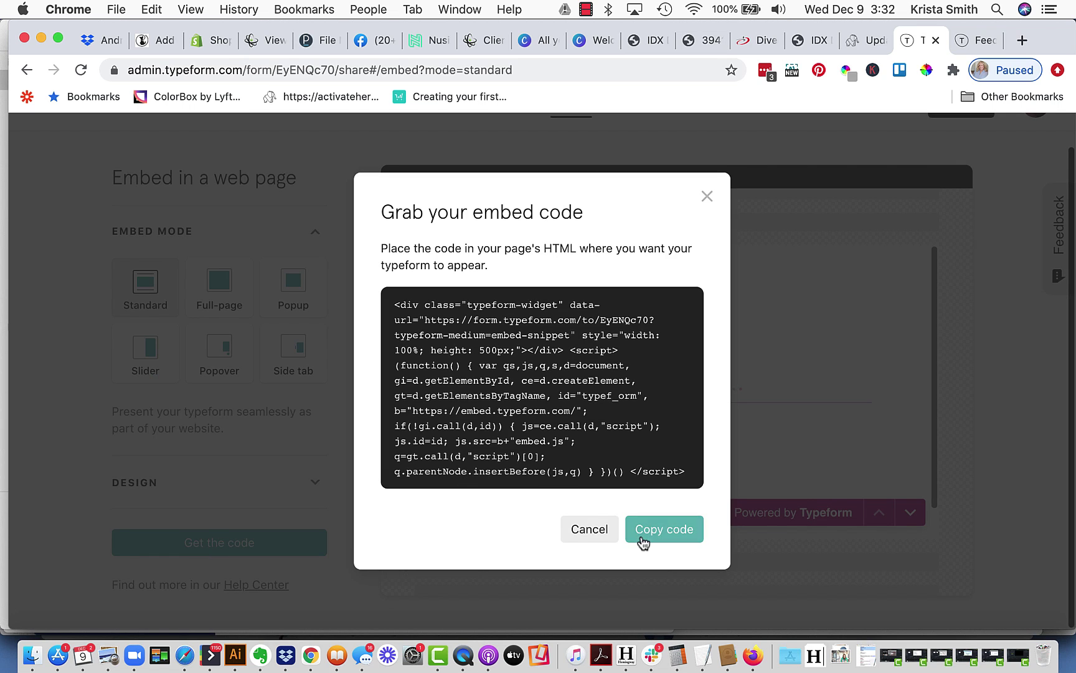
left_click(675, 530)
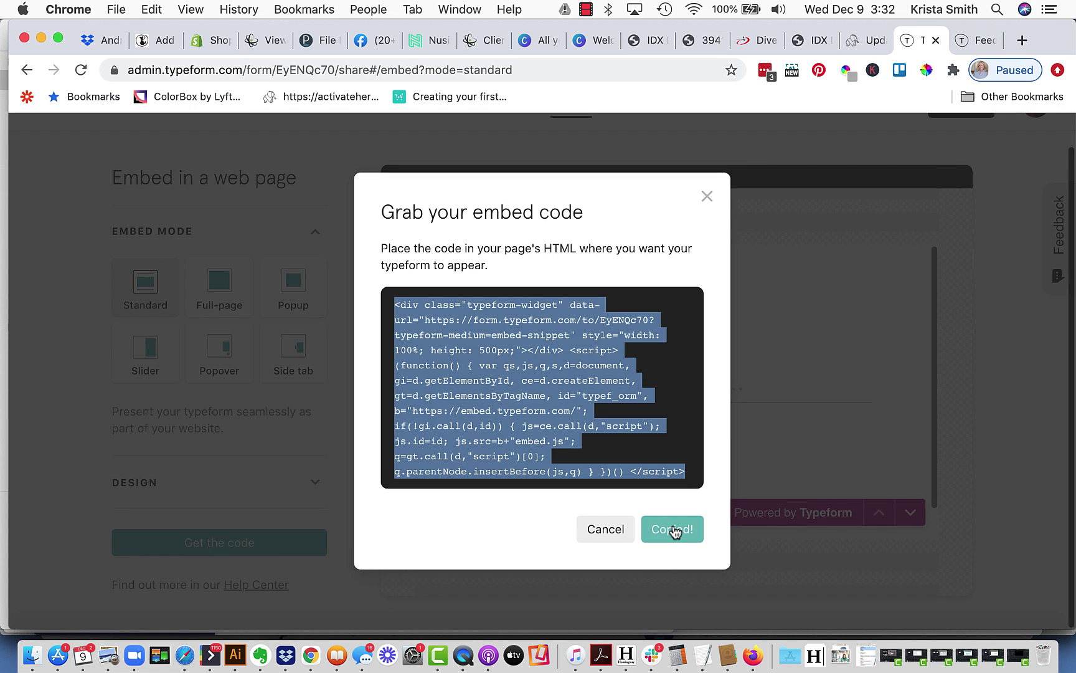
- Switch to the WordPress admin site, add a new page titled "Workshop Feedback" and publish it
left_click(855, 44)
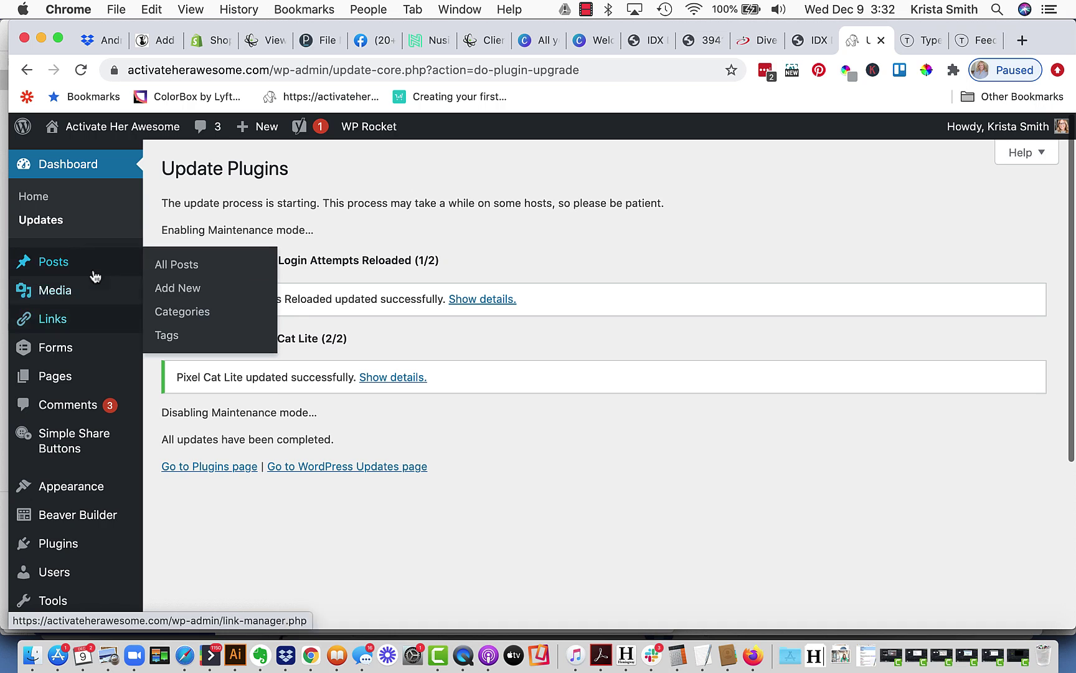
mouse_move(73, 381)
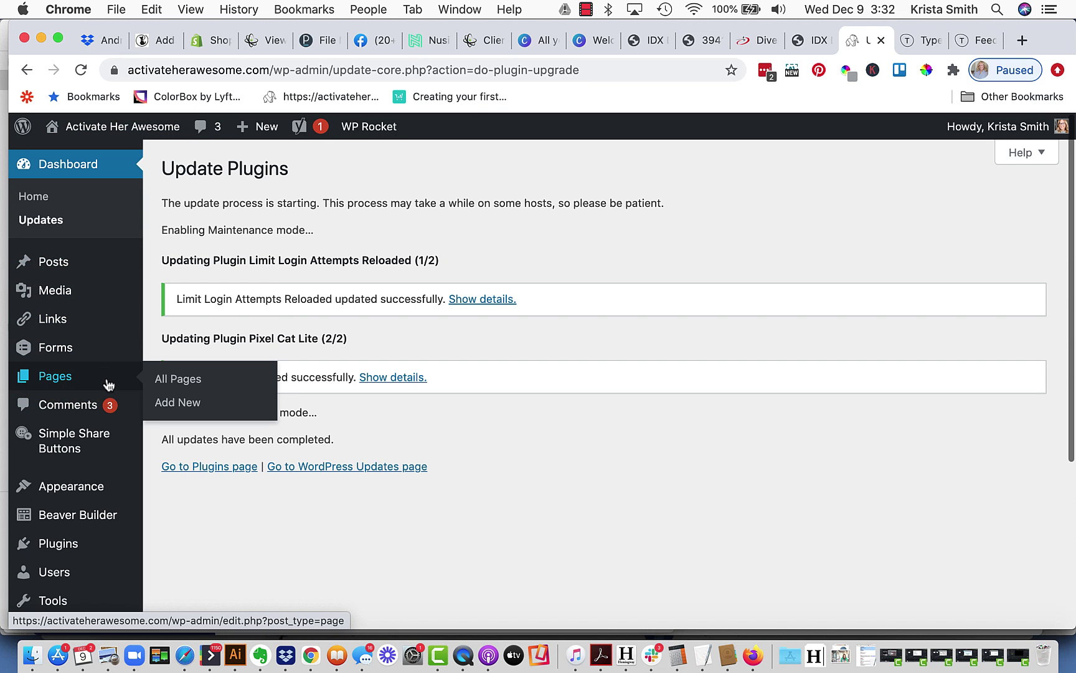
left_click(189, 406)
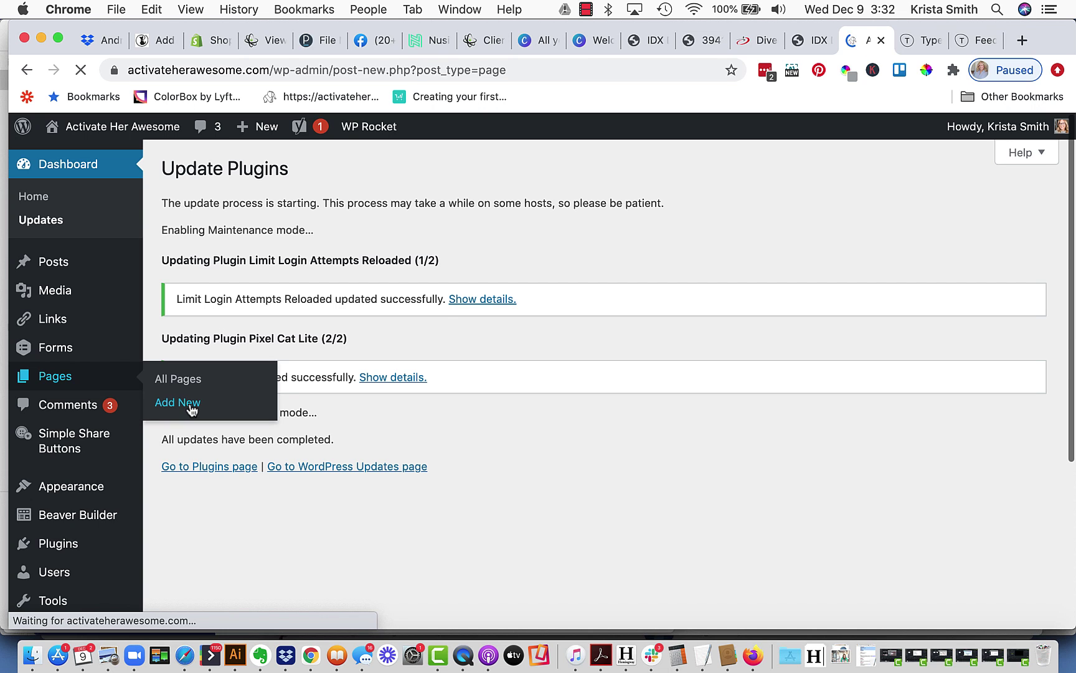
type("Worj")
key("BackSpace")
type("k")
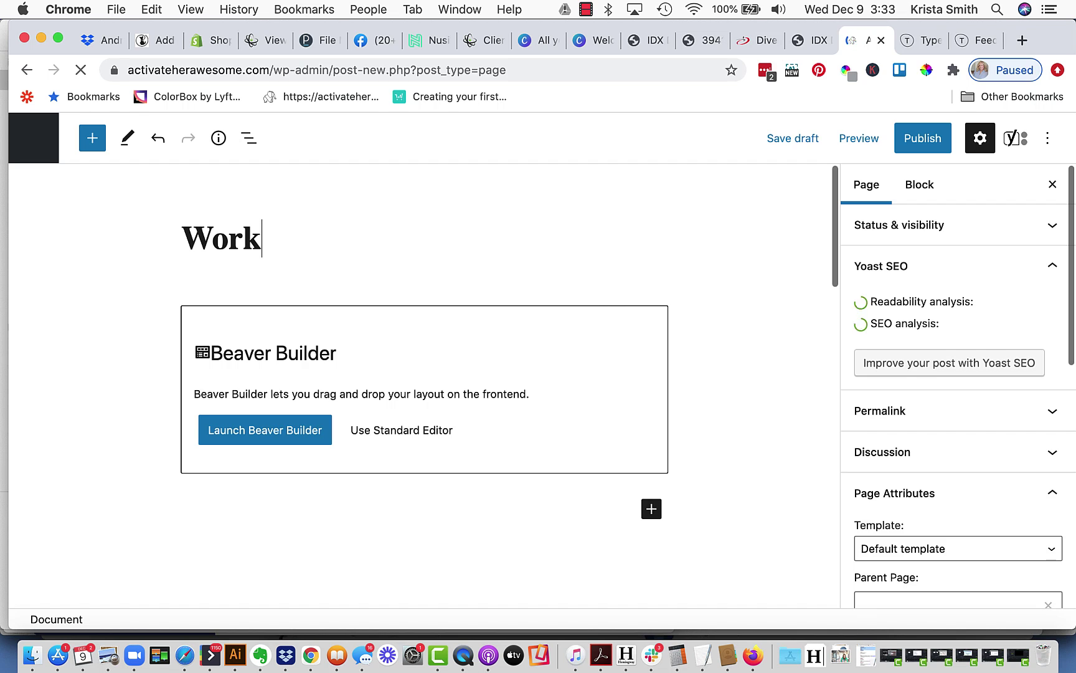
type("shop Feedback")
left_click(923, 138)
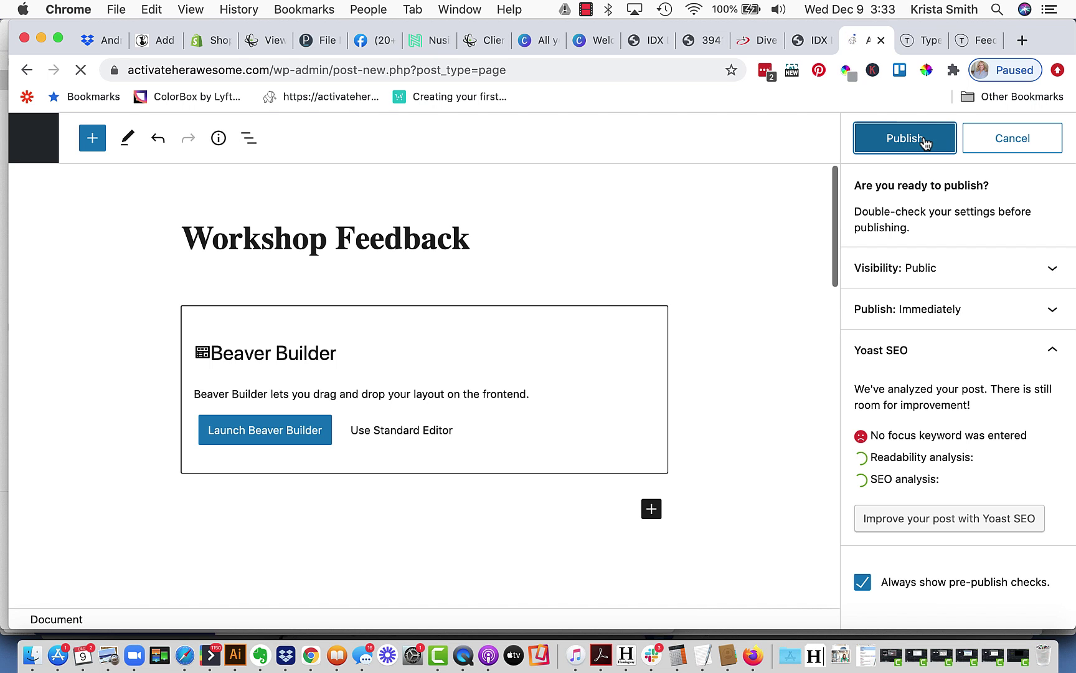
left_click(924, 140)
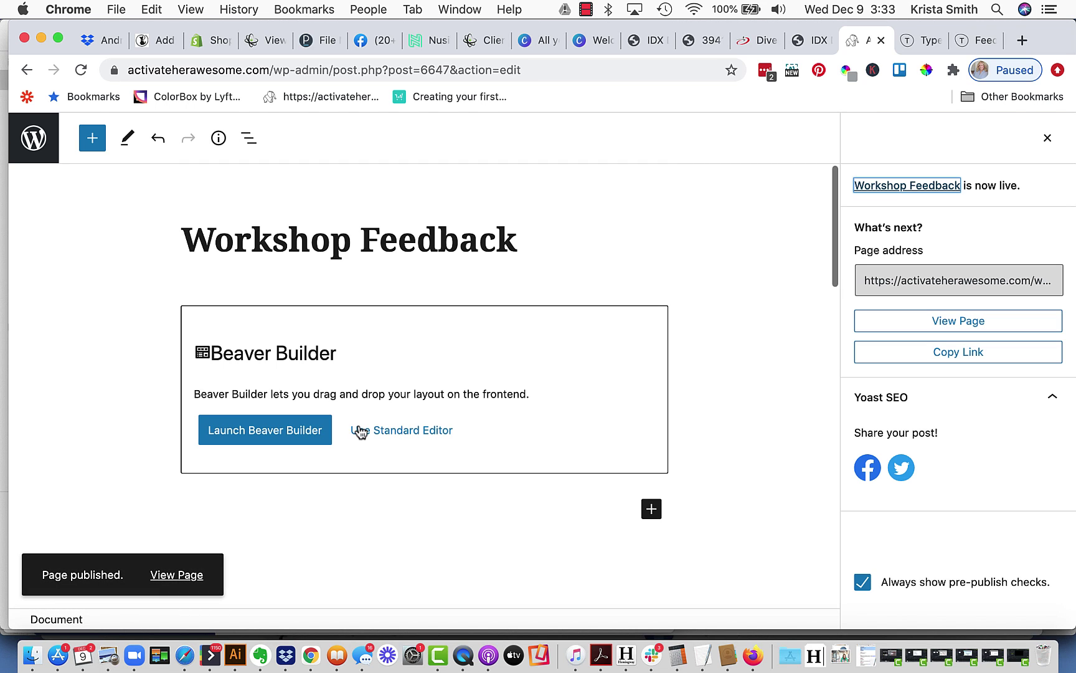
- Launch Beaver Builder on the page and add a Text Editor module containing the copied Typeform embed code as raw HTML
left_click(288, 438)
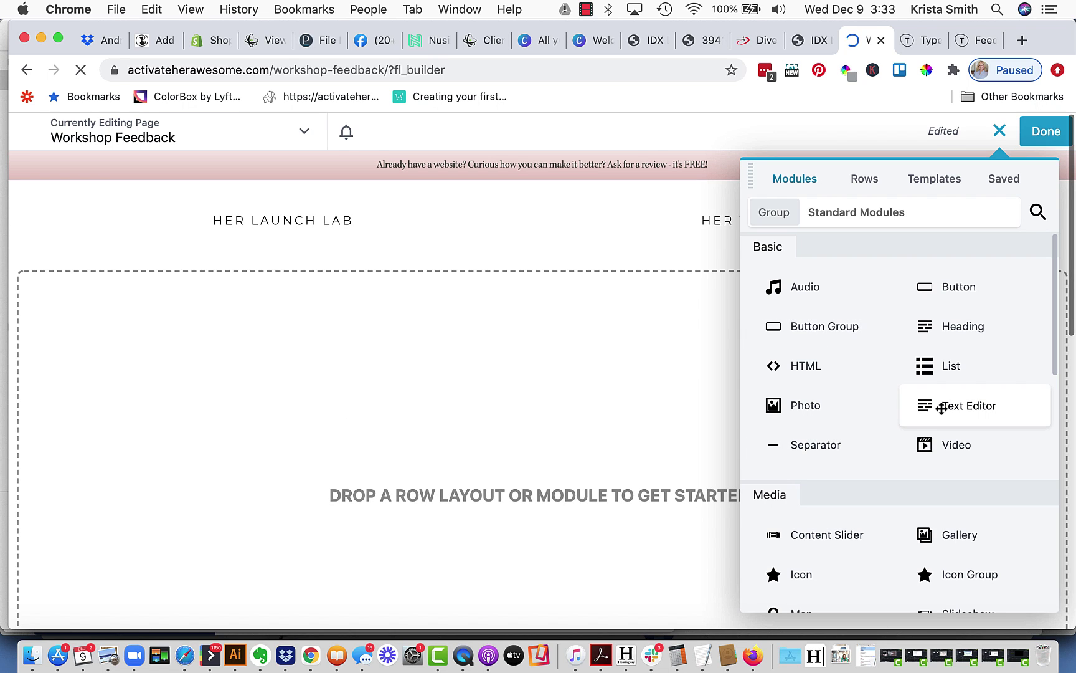
left_click_drag(942, 408, 452, 387)
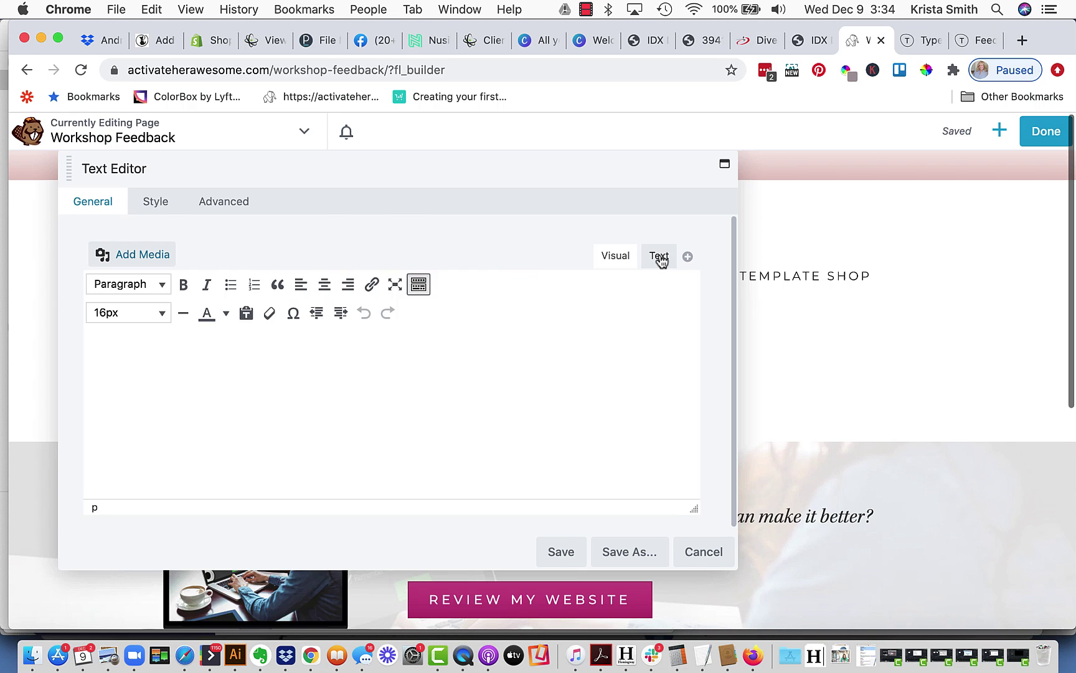
left_click(659, 256)
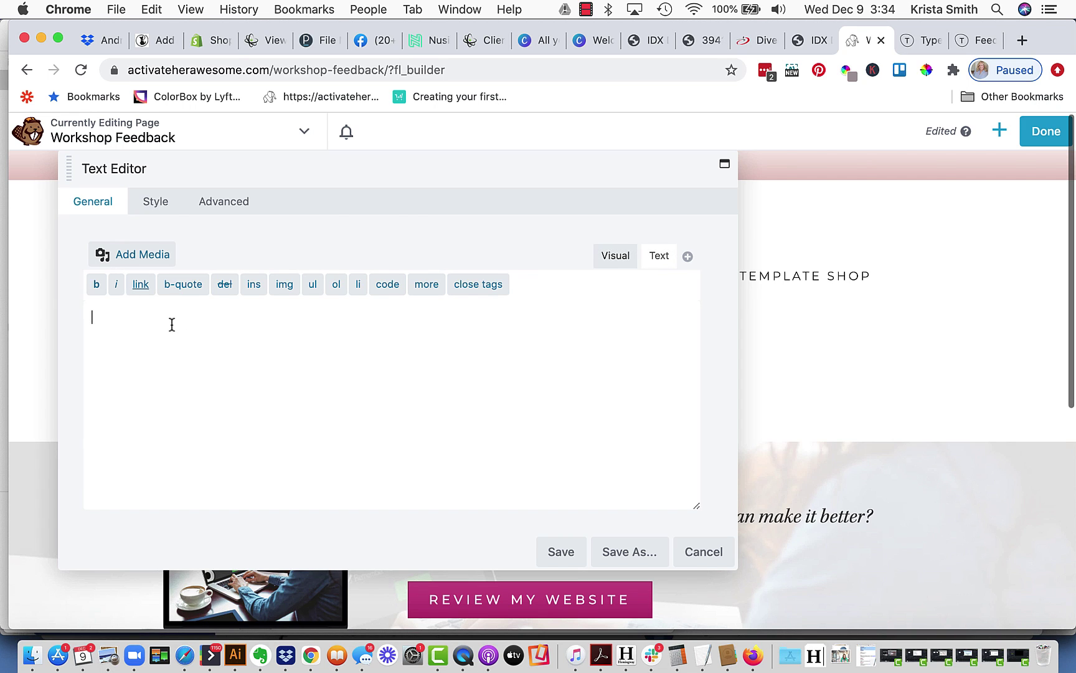
key("cmd+v")
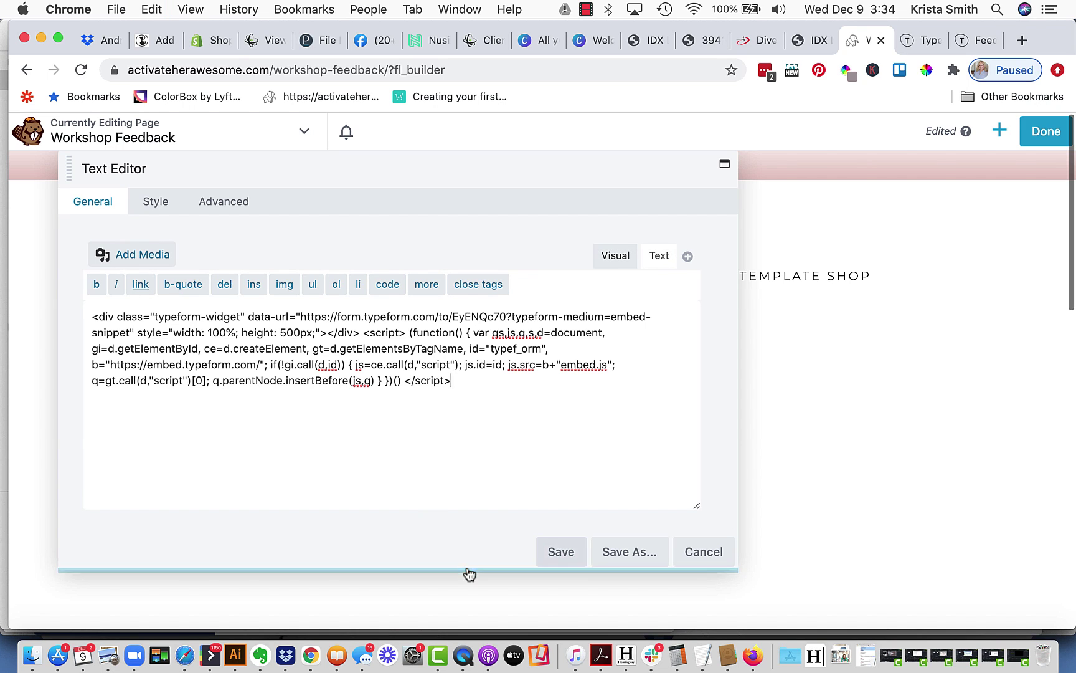
left_click(560, 552)
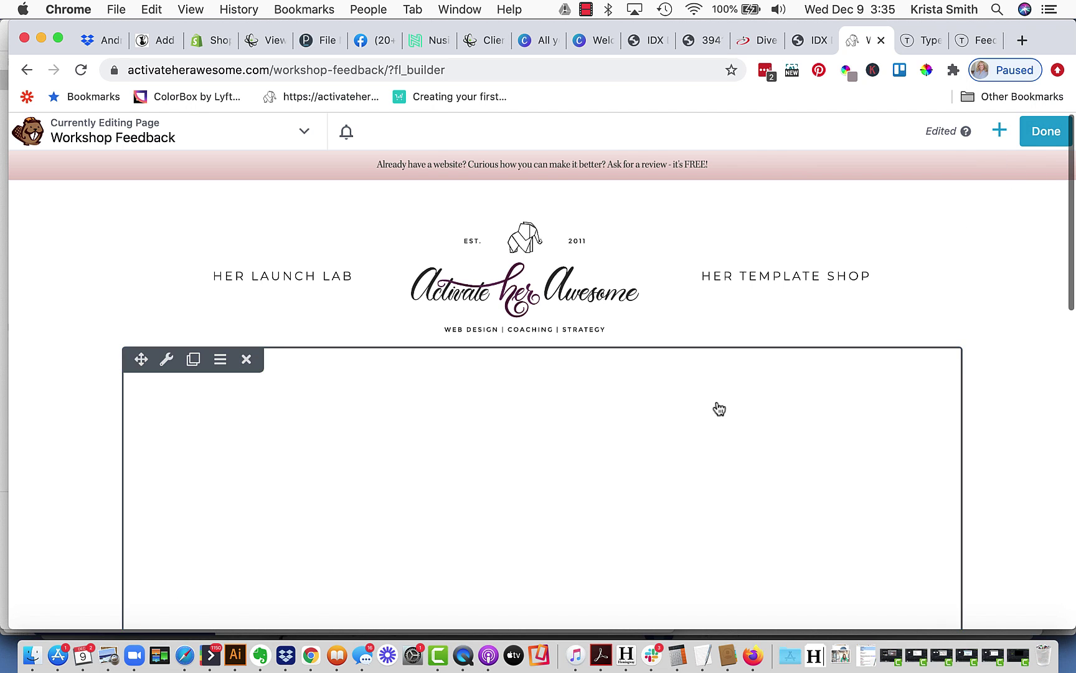
- Publish the Beaver Builder layout of the Workshop Feedback page and review the embedded form on the live page
left_click(1044, 132)
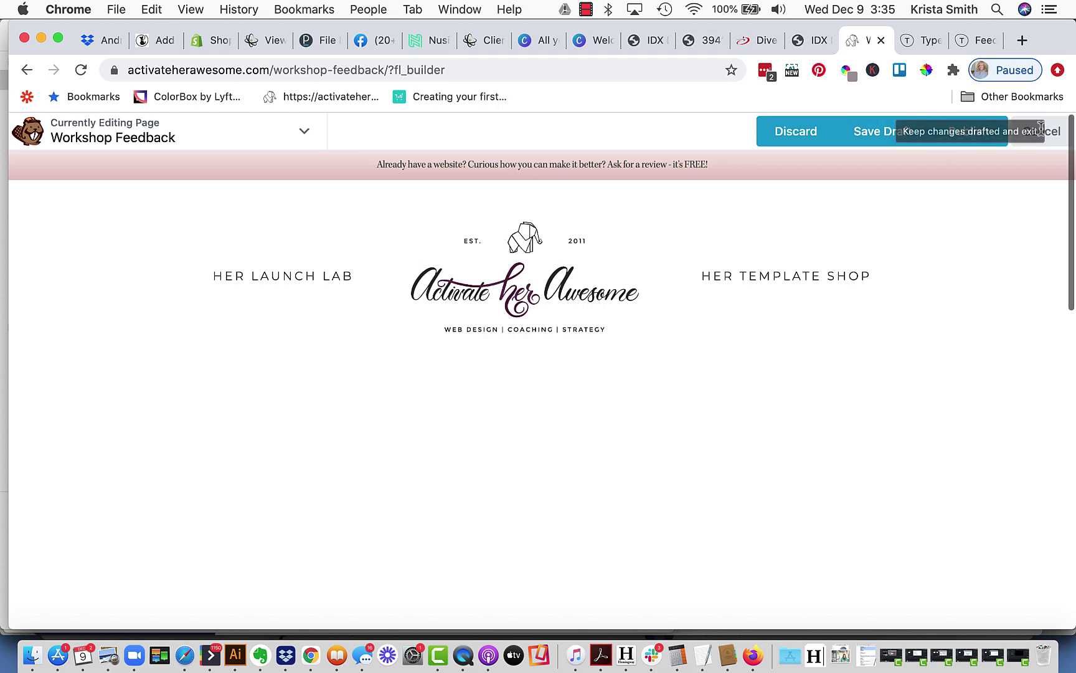
left_click(986, 133)
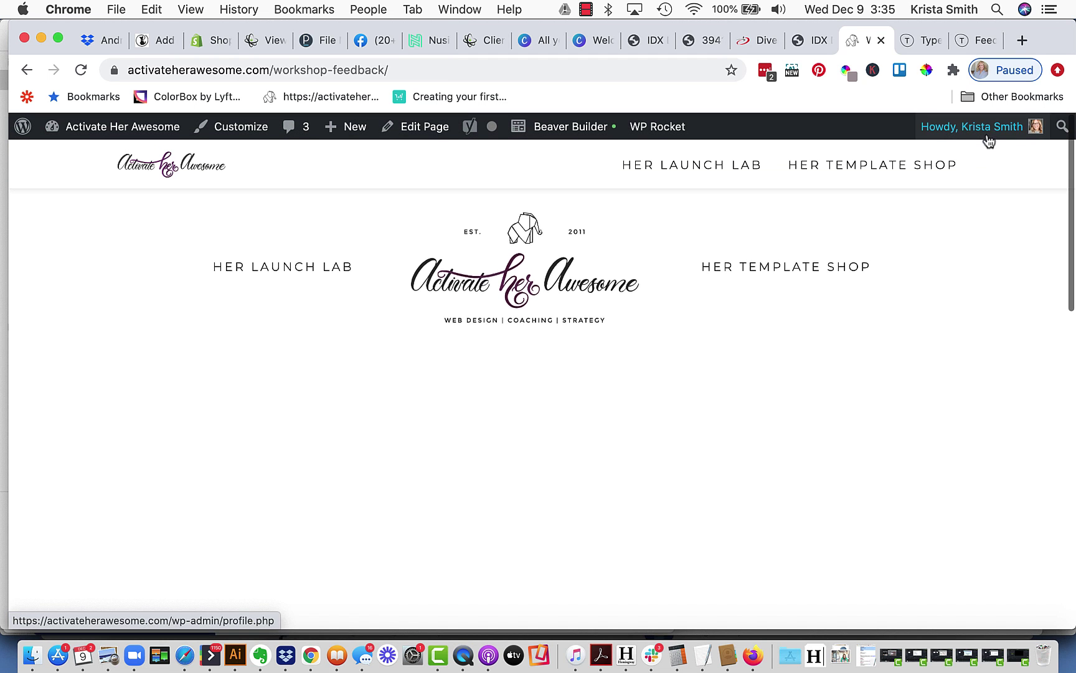
scroll(711, 398, "down", 10)
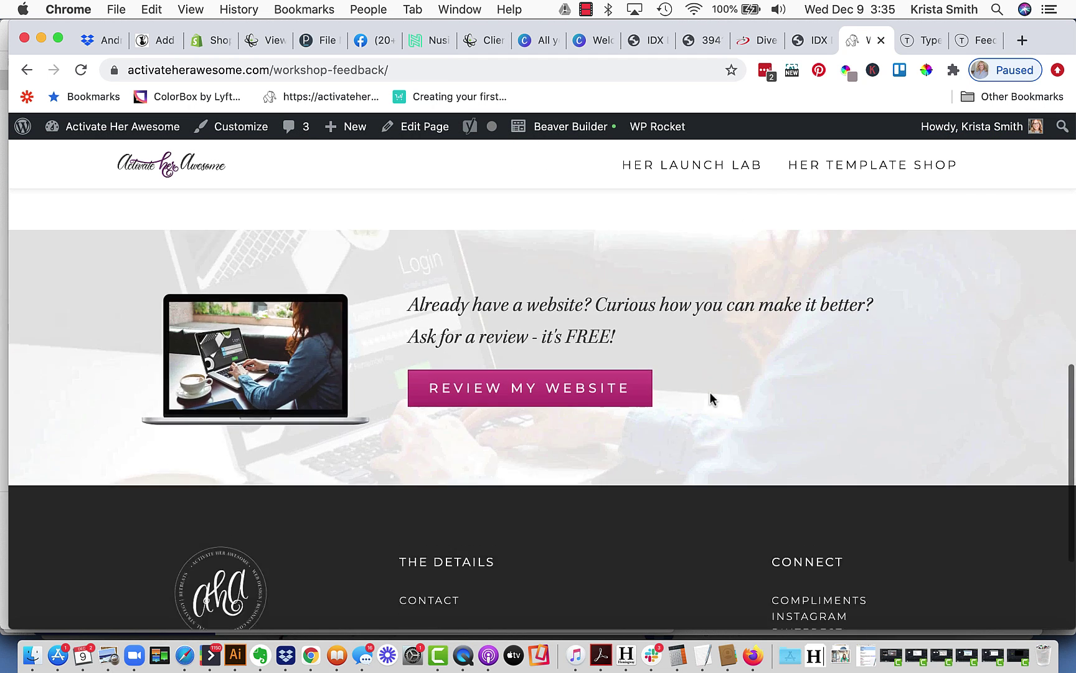
scroll(711, 399, "down", 2)
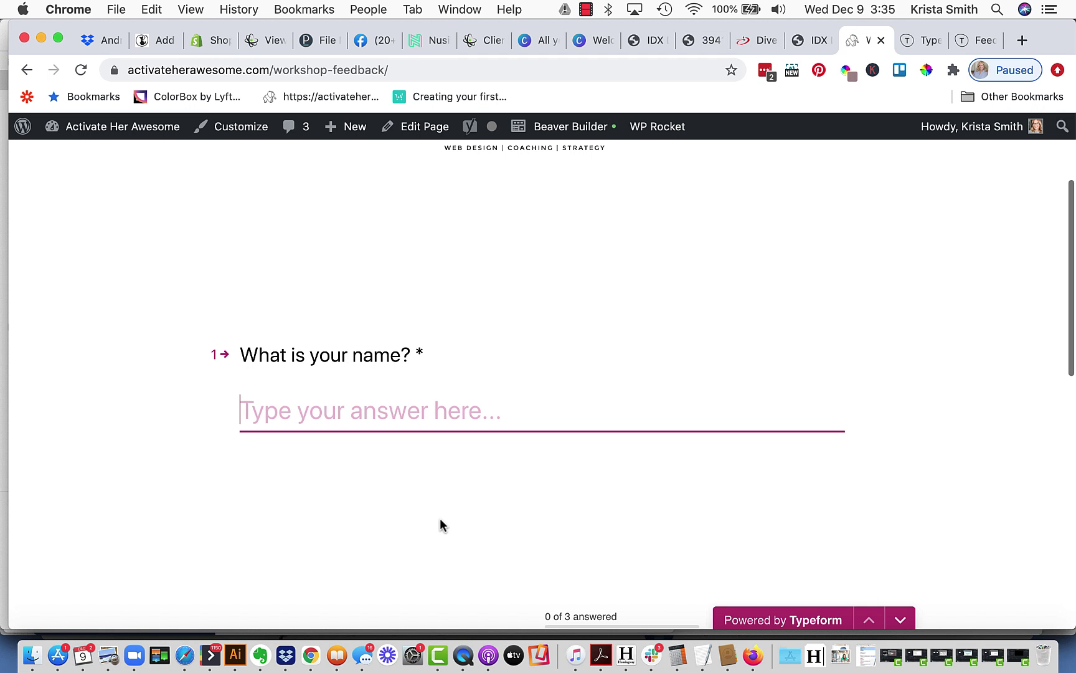
scroll(440, 518, "down", 10)
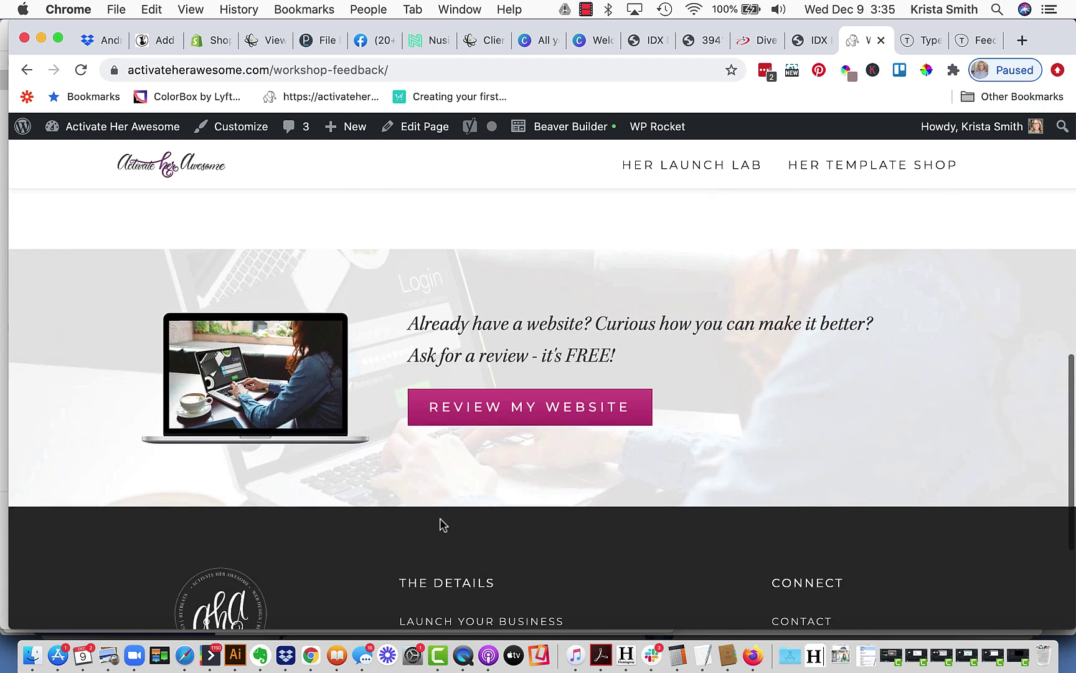
scroll(439, 519, "up", 12)
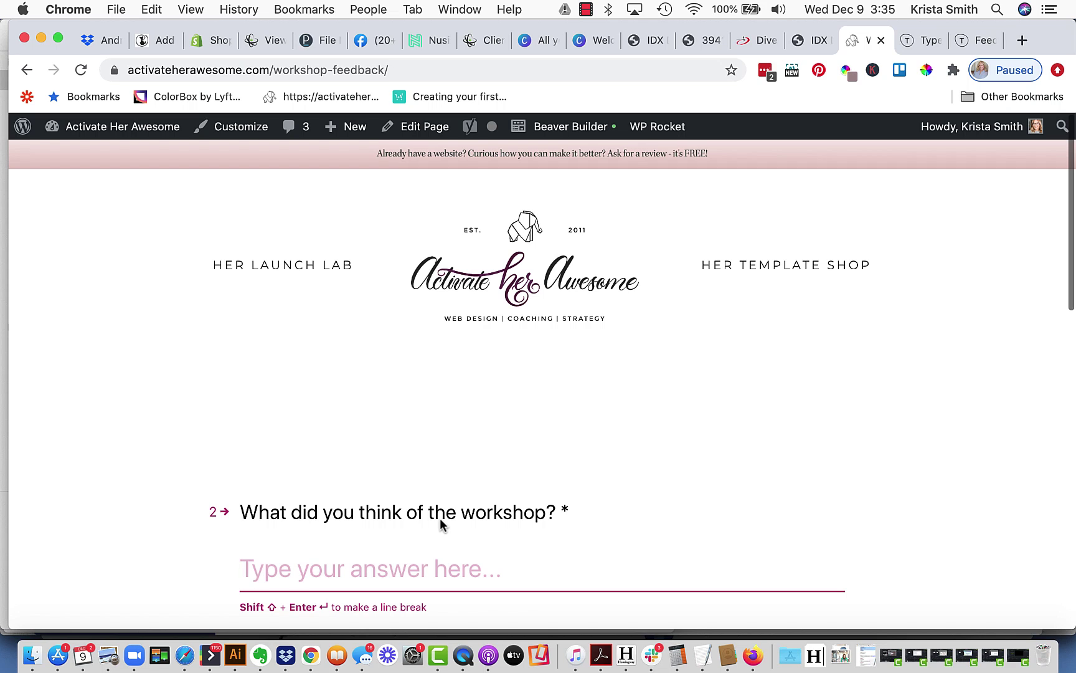